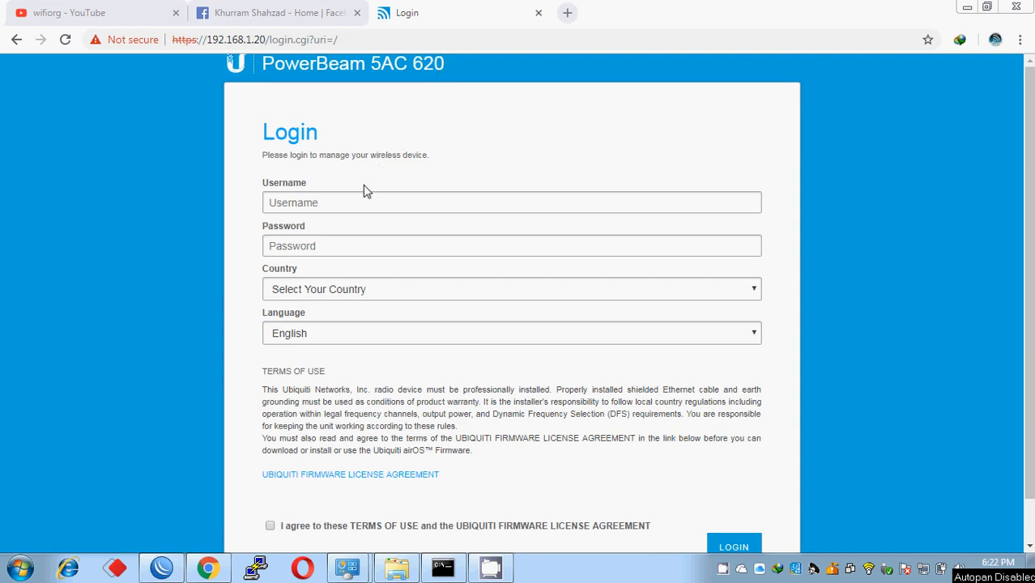
- Enter the default username and password in the first-time login form
click(354, 203)
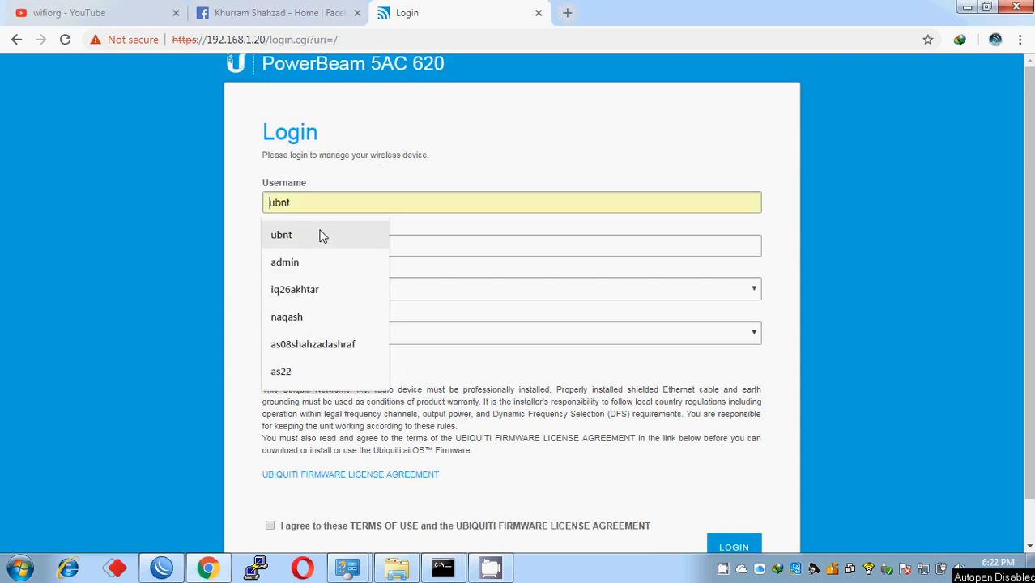
click(389, 154)
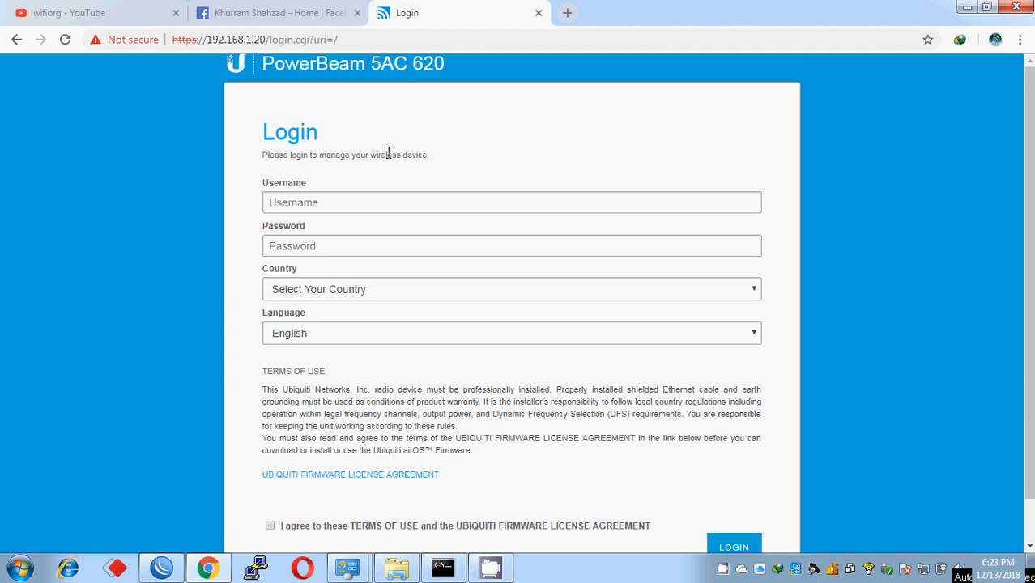
click(320, 203)
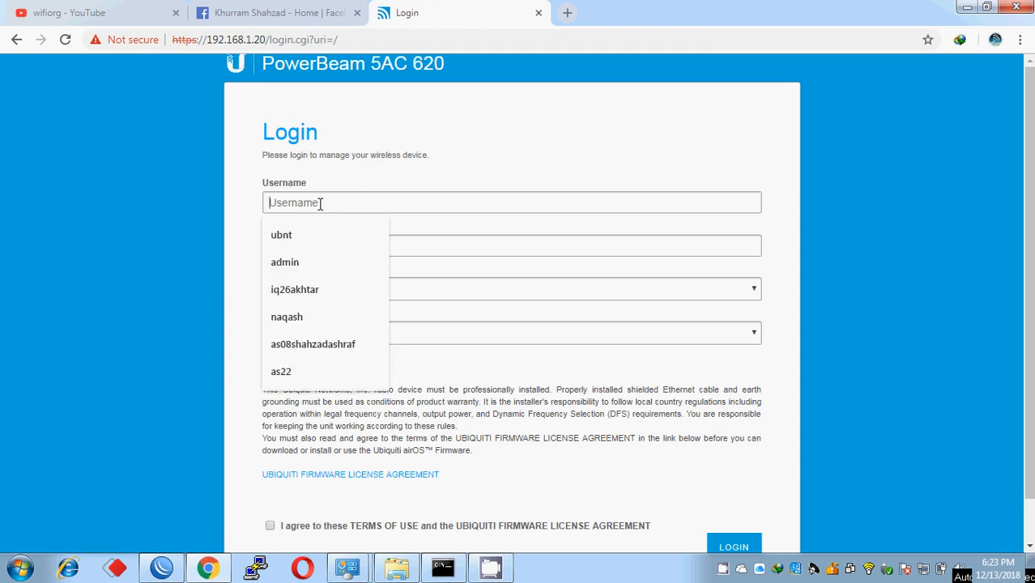
click(295, 236)
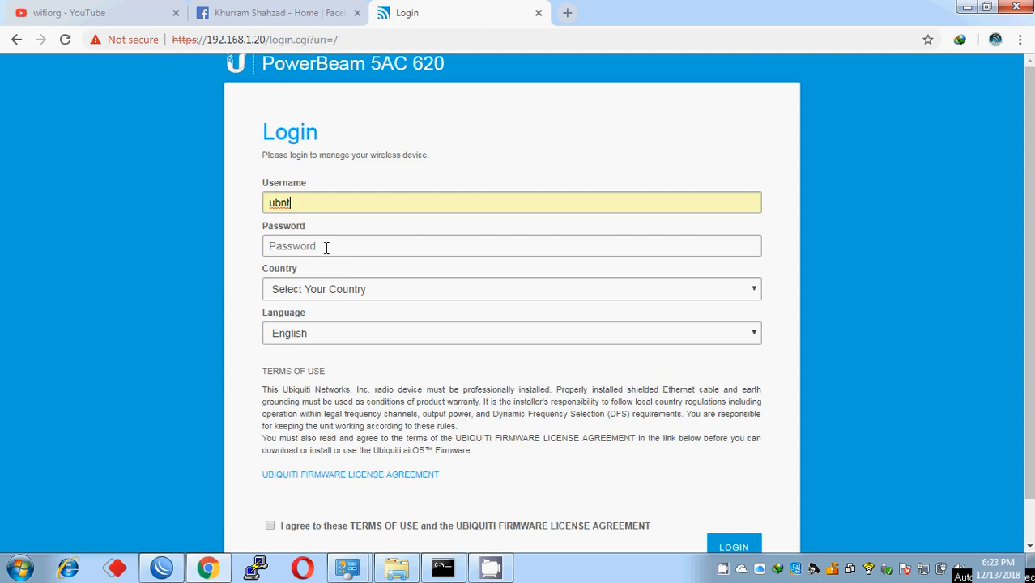
click(326, 248)
- Set the country to Pakistan, accept the terms of use, and submit the form
key(Tab)
key(p)
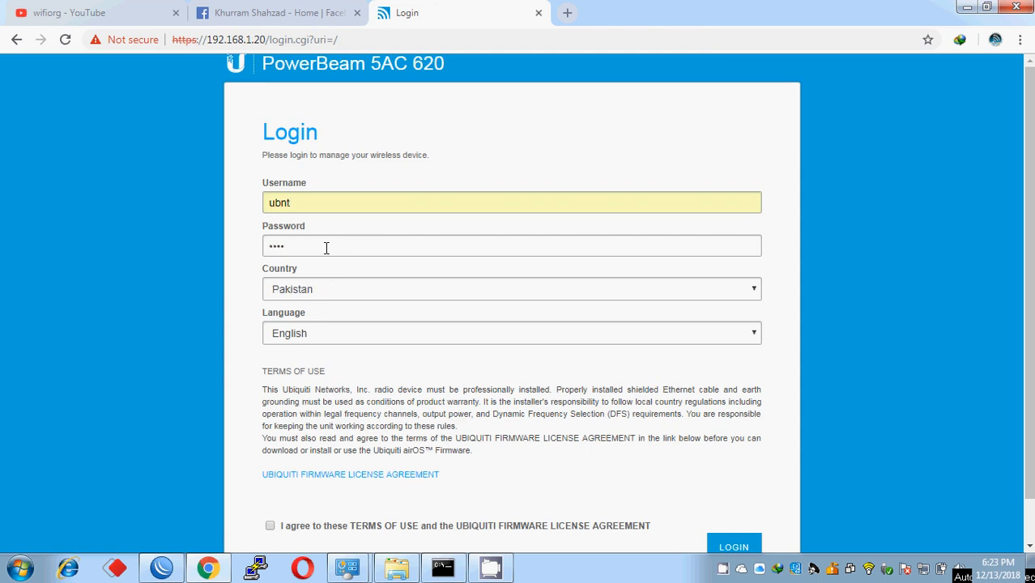
key(Tab)
key(Tab)
key(Tab)
key(space)
key(Return)
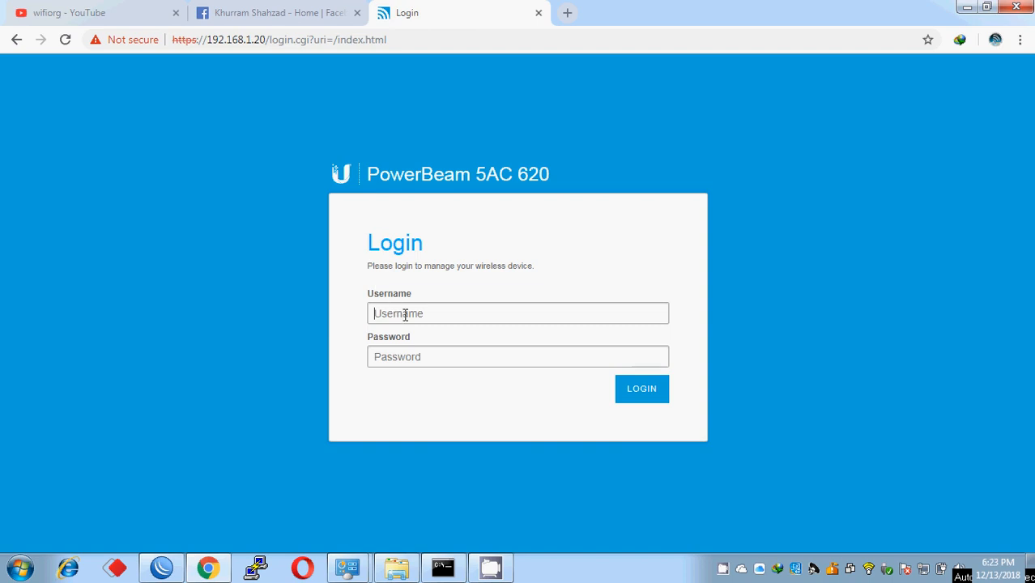
- Log in to the PowerBeam with the default username and password
click(411, 320)
key(Tab)
key(Return)
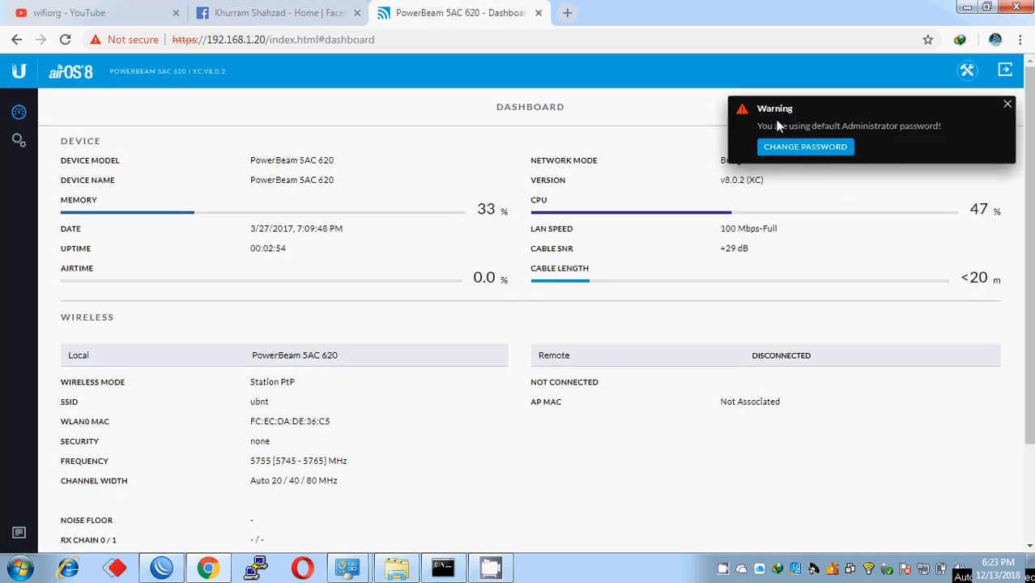
- Change the administrator password, entering the current password and the new password twice
click(788, 148)
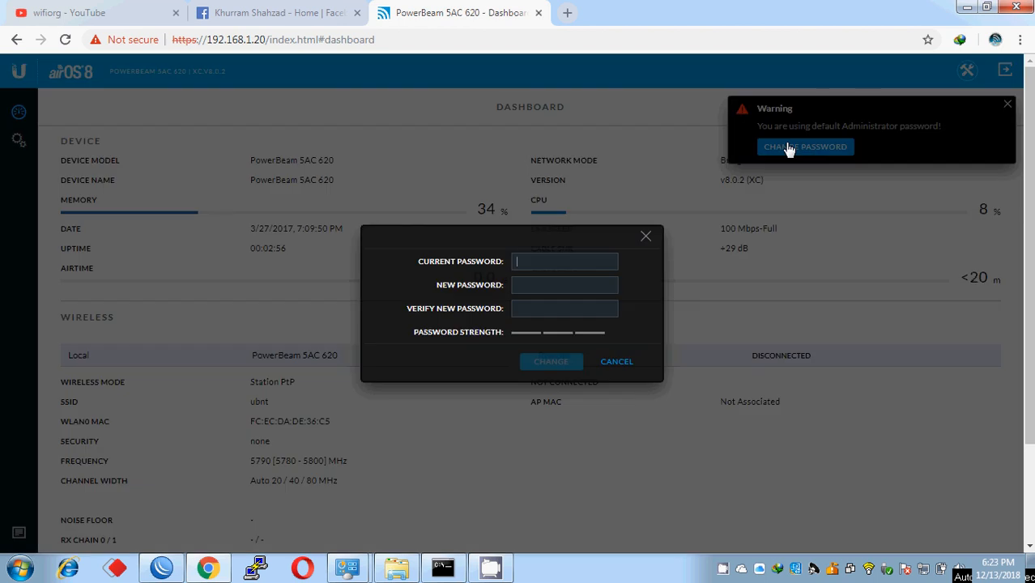
key(Tab)
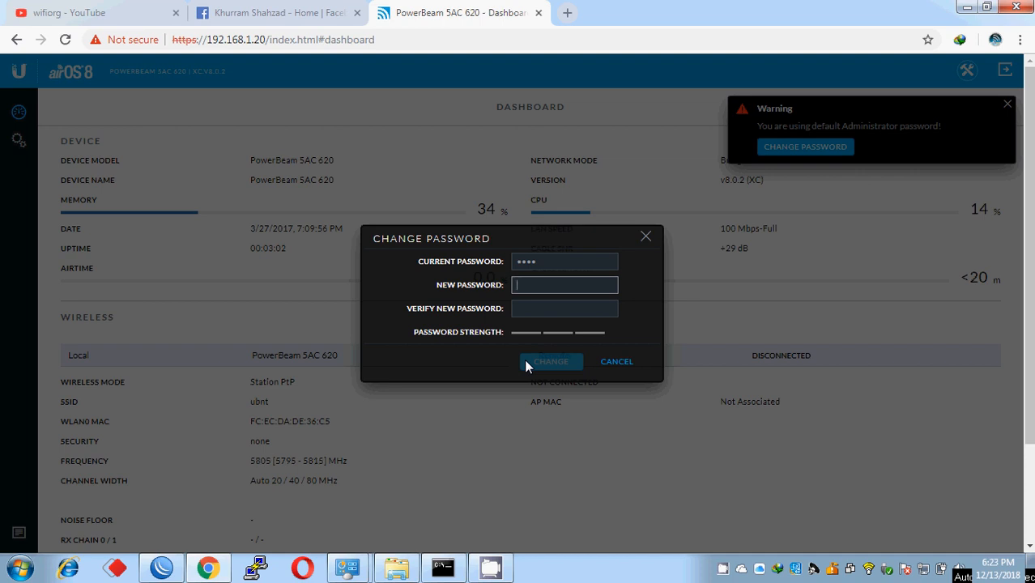
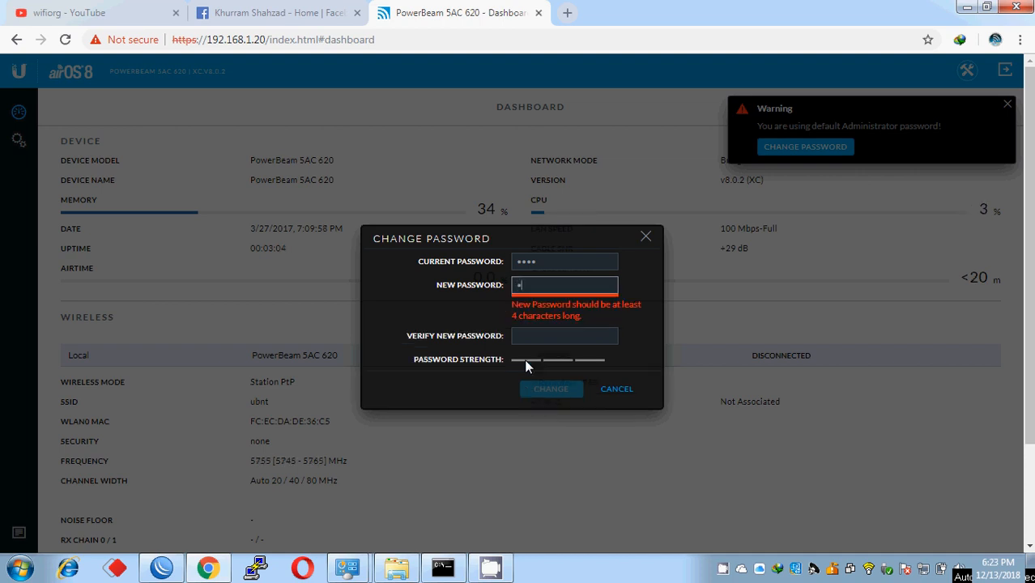
key(Tab)
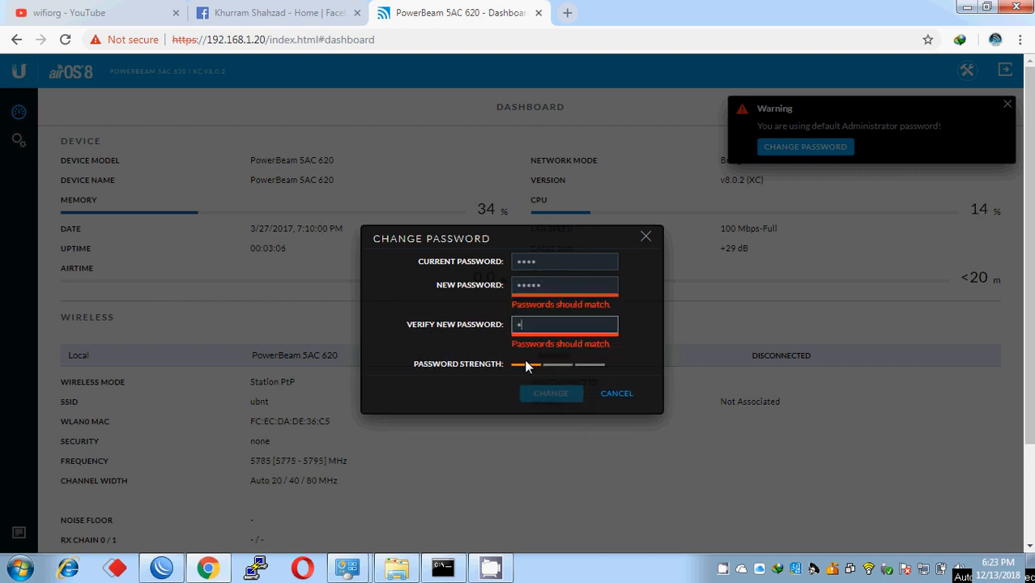
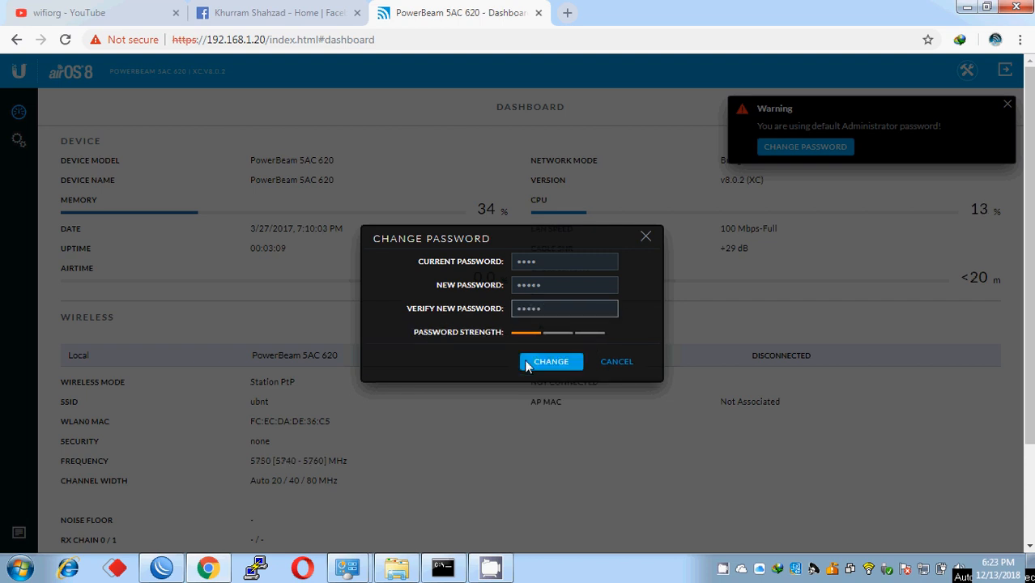
key(Return)
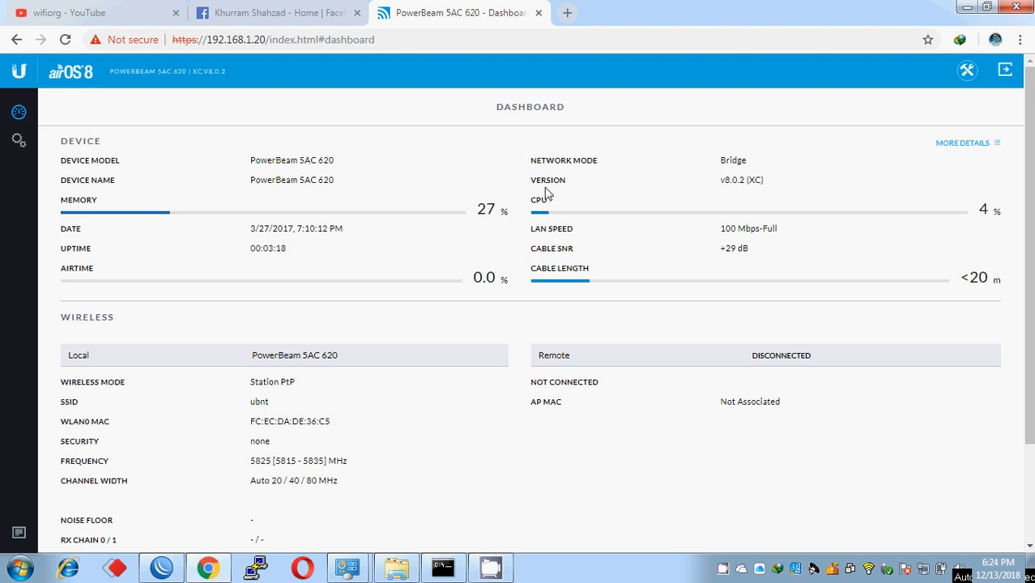
- Look over the whole dashboard, then go to the Wireless settings page
scroll(537, 317, down, 3)
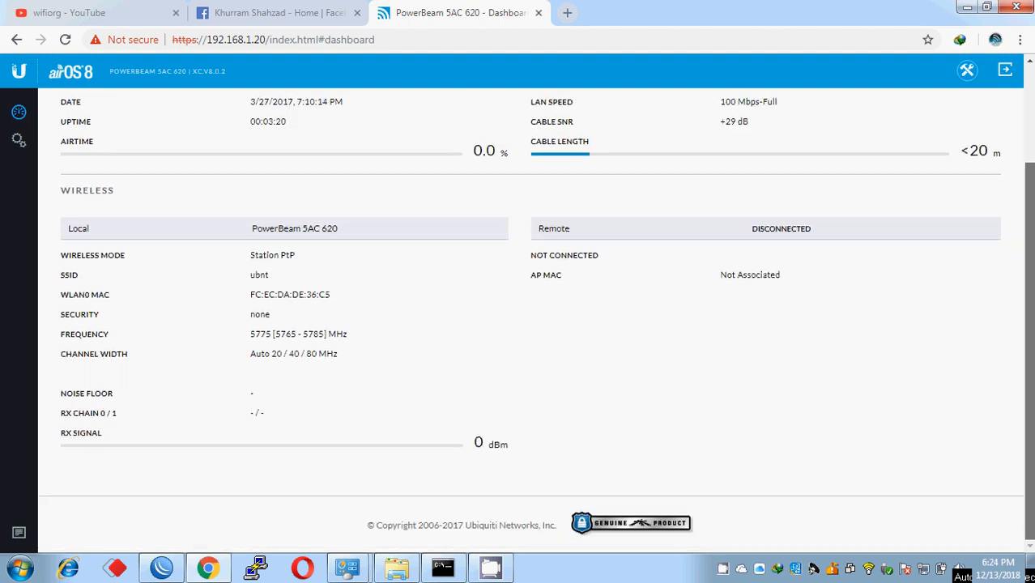
drag(1031, 271, 1032, 174)
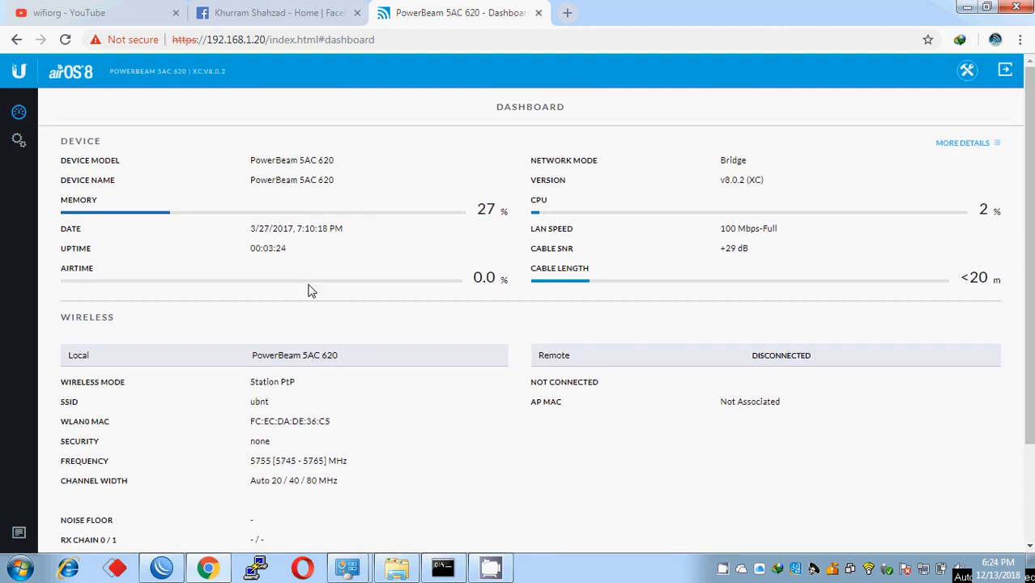
click(18, 143)
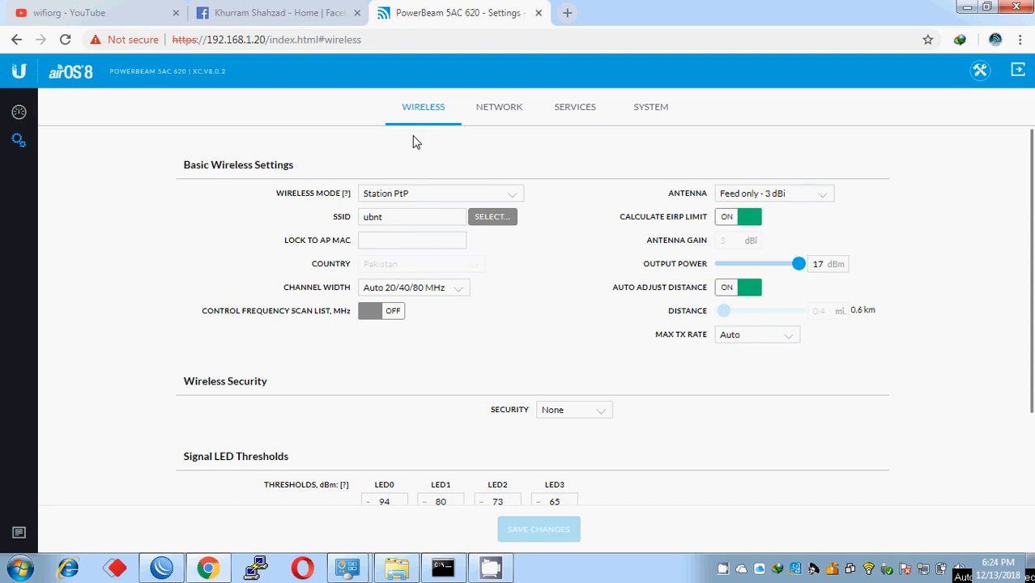
click(492, 110)
click(425, 113)
click(511, 119)
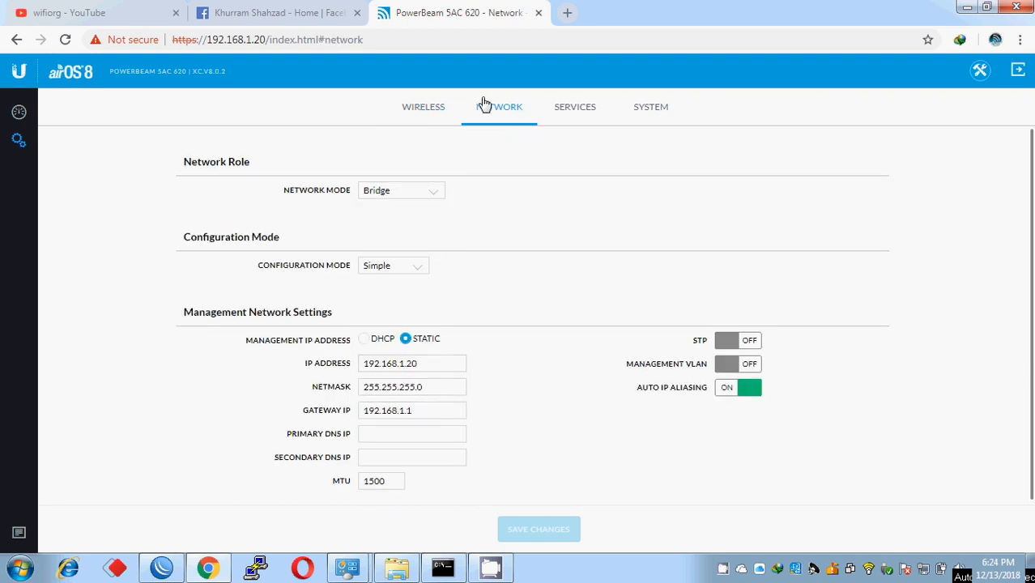
click(564, 120)
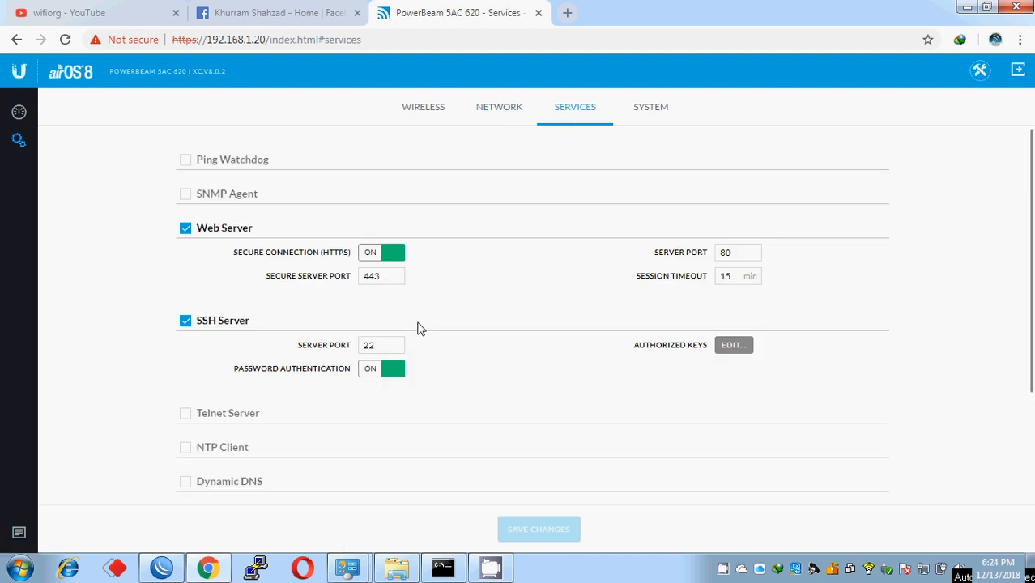
click(648, 110)
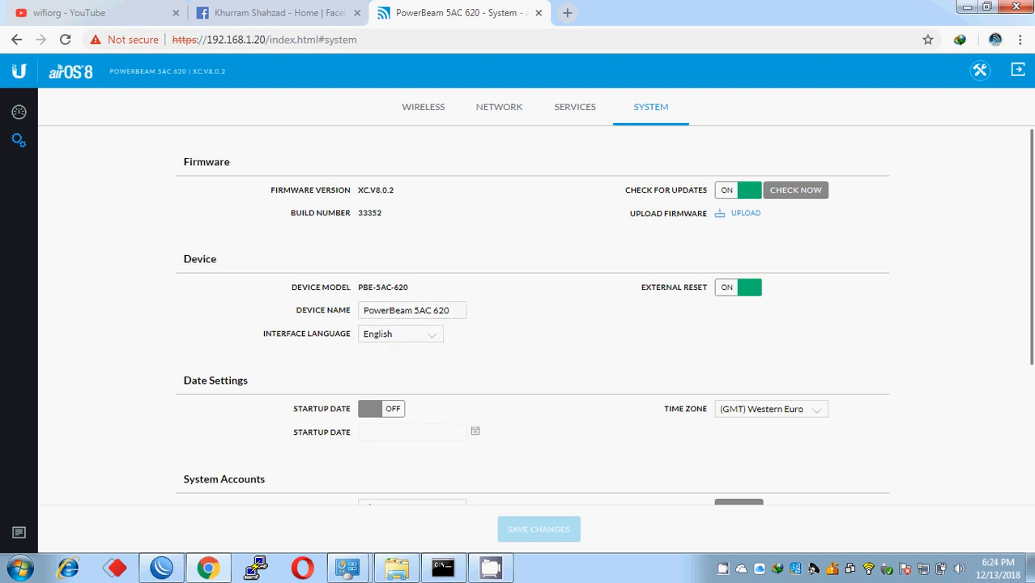
scroll(1032, 237, down, 2)
scroll(1028, 231, up, 2)
click(422, 110)
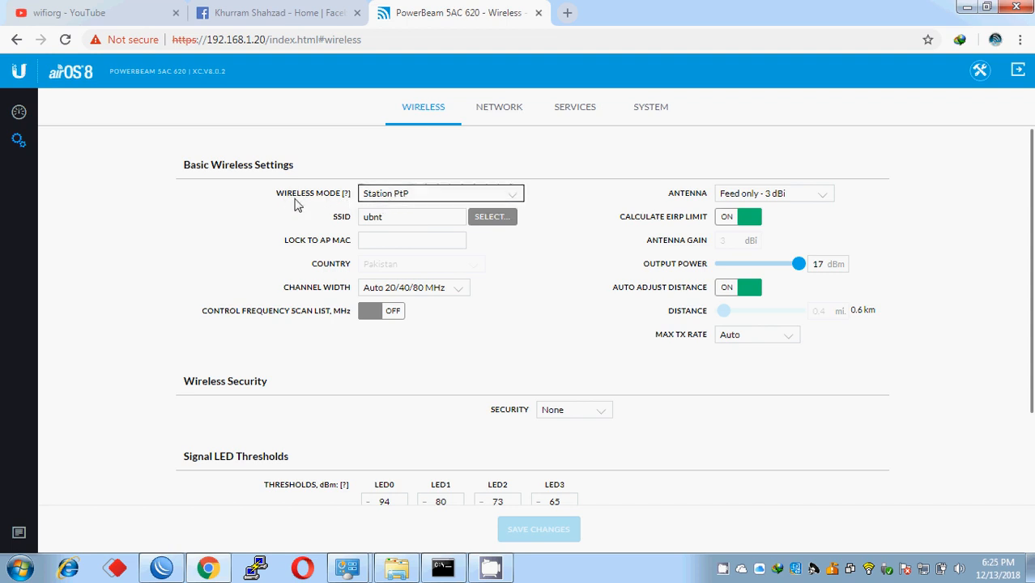
- Try the Access Point PtP and Access Point PtMP airMAX AC wireless modes
click(411, 200)
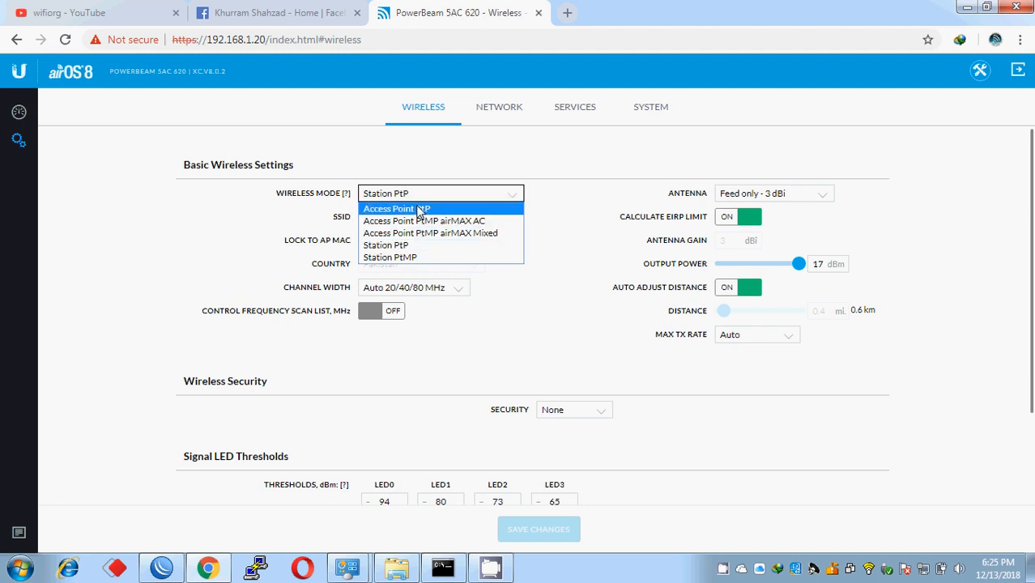
click(417, 199)
click(417, 200)
click(438, 209)
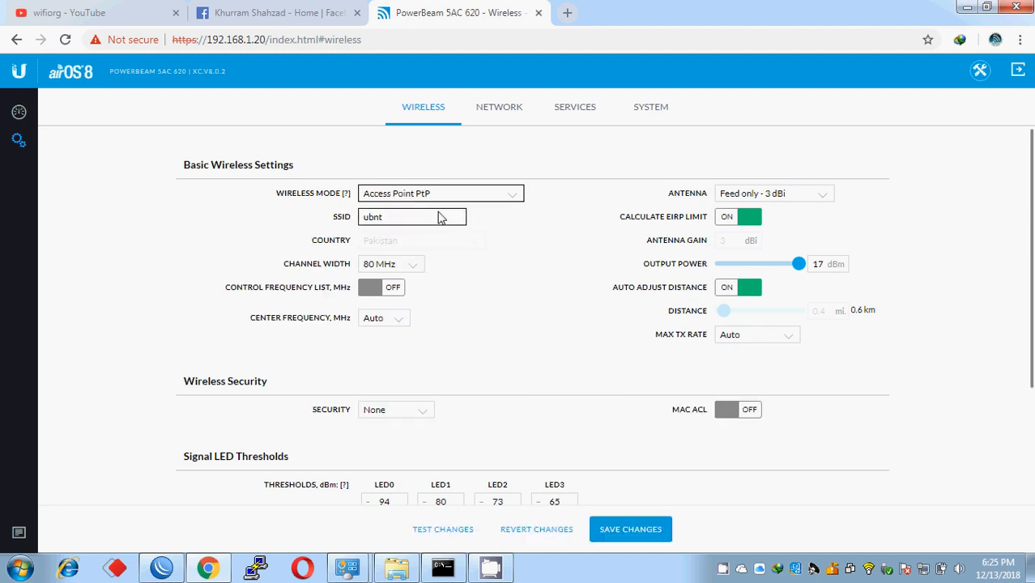
click(436, 200)
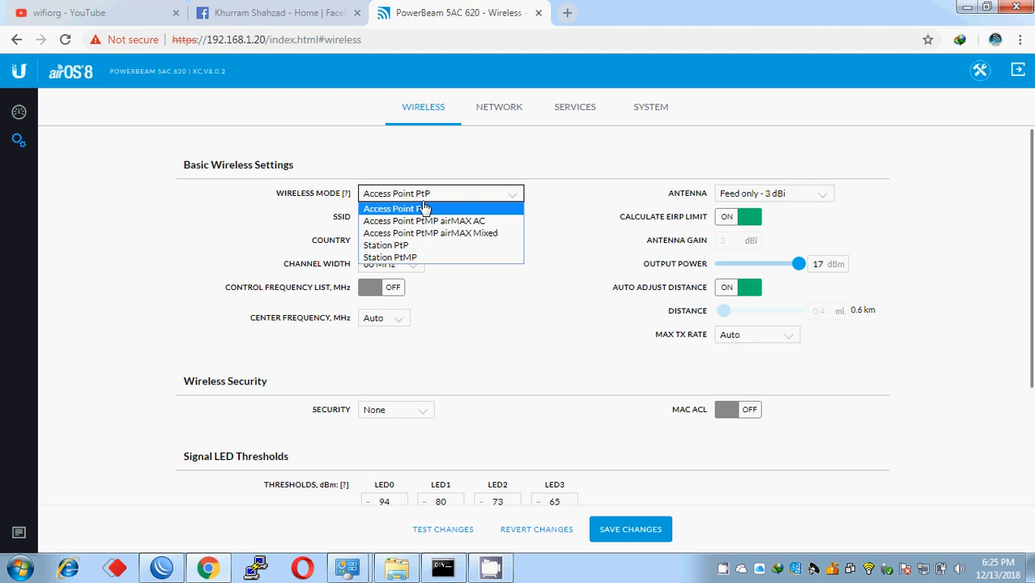
click(420, 208)
click(421, 201)
click(430, 221)
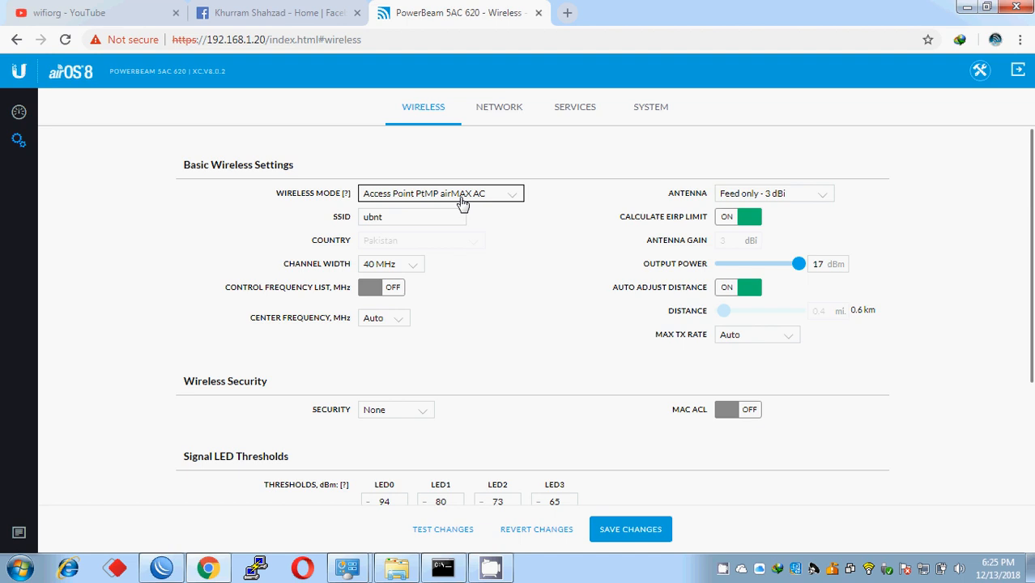
- Try Access Point PtMP airMAX Mixed, then settle on Station PtP wireless mode
click(412, 203)
click(412, 203)
click(435, 202)
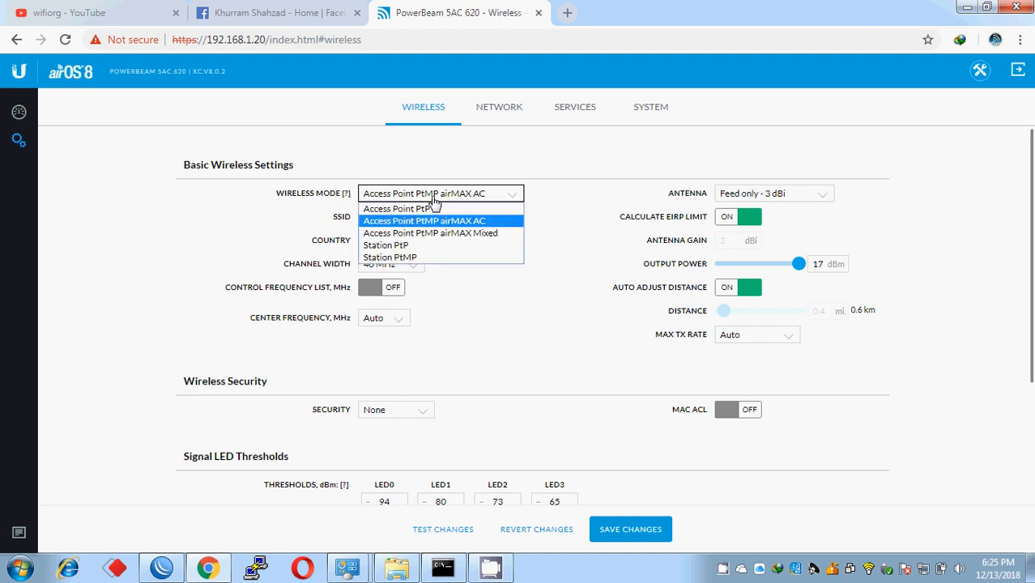
click(488, 236)
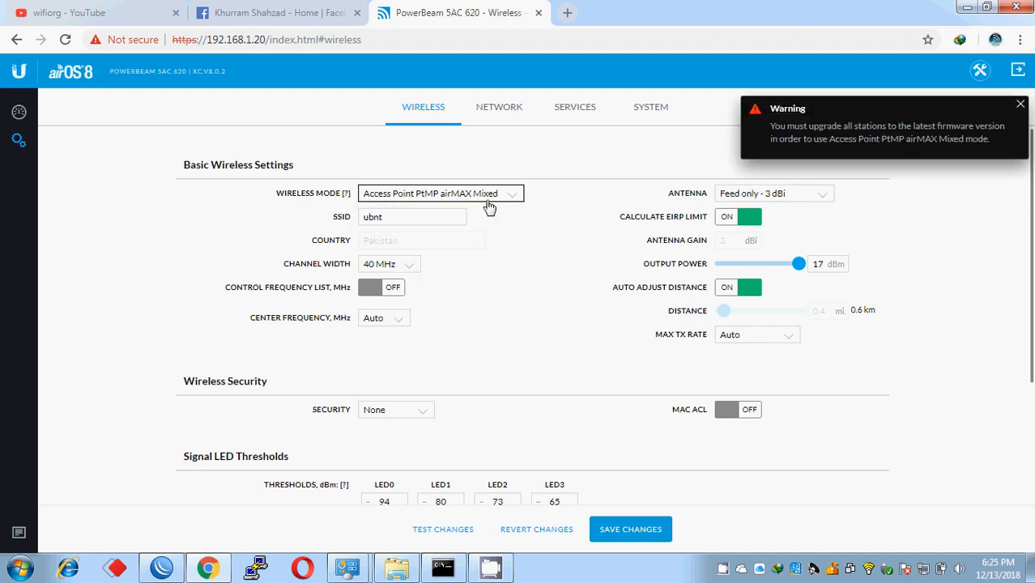
click(487, 201)
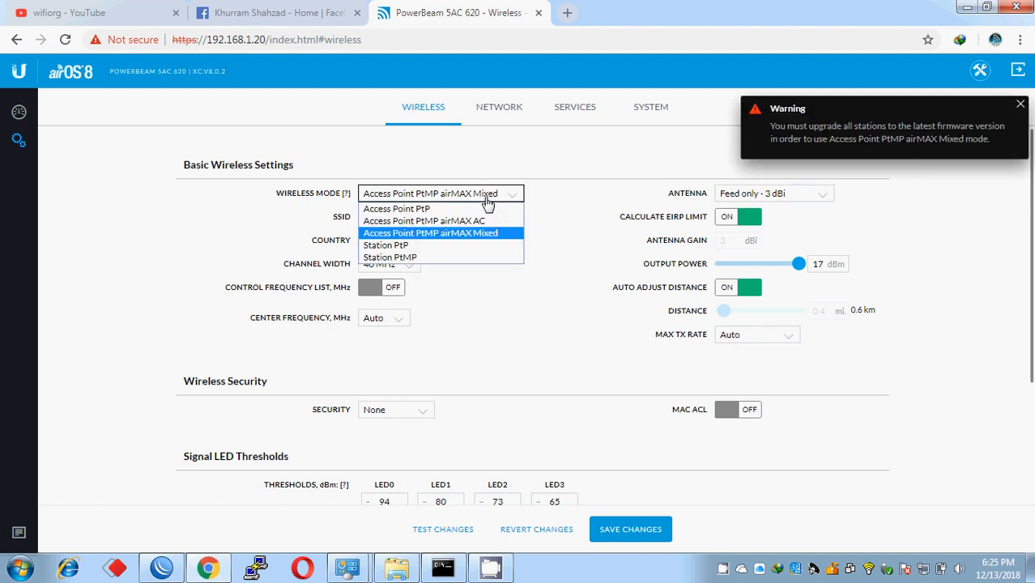
click(444, 246)
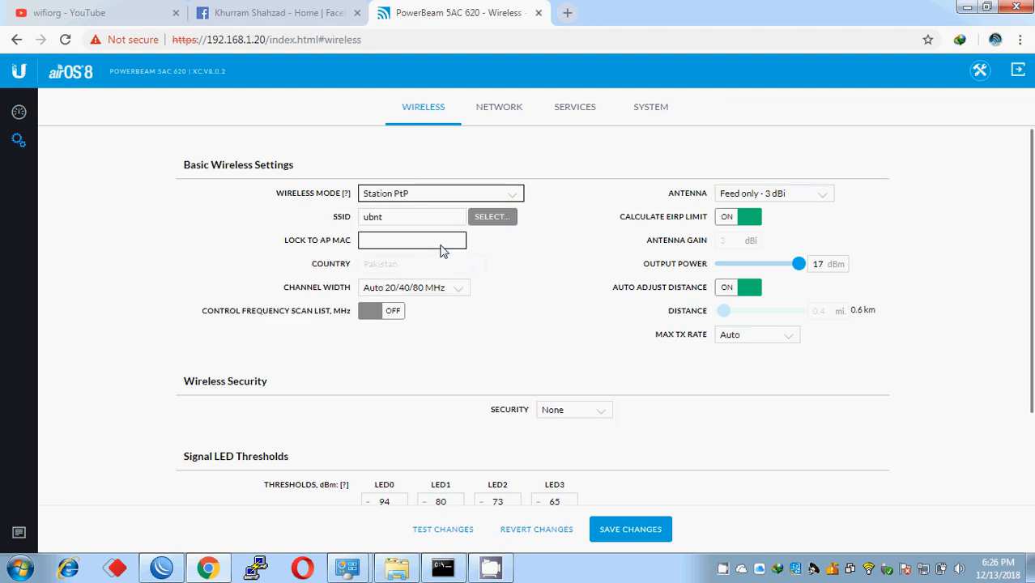
- Switch the wireless mode from Station PtP to Station PtMP
click(416, 197)
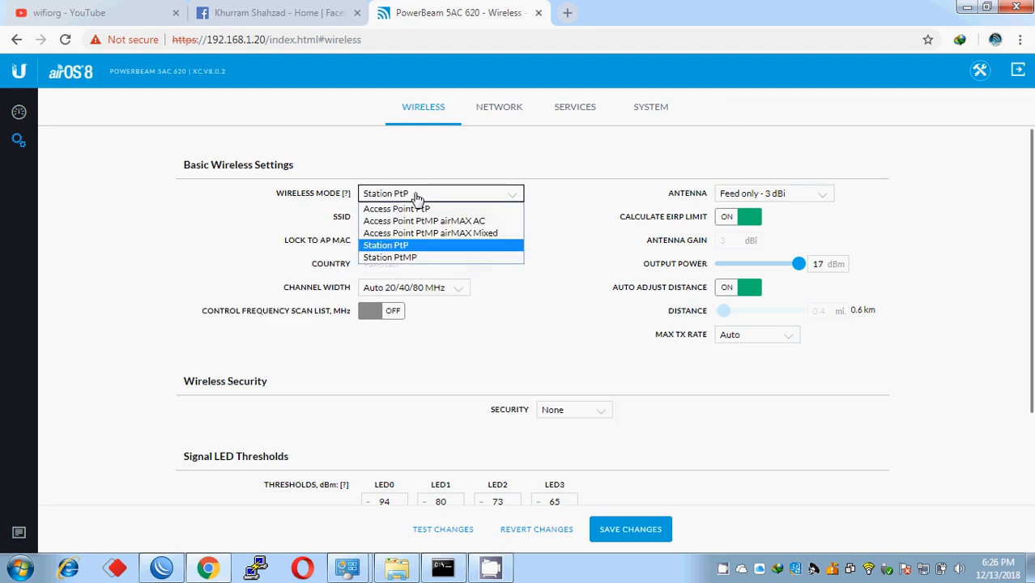
click(414, 198)
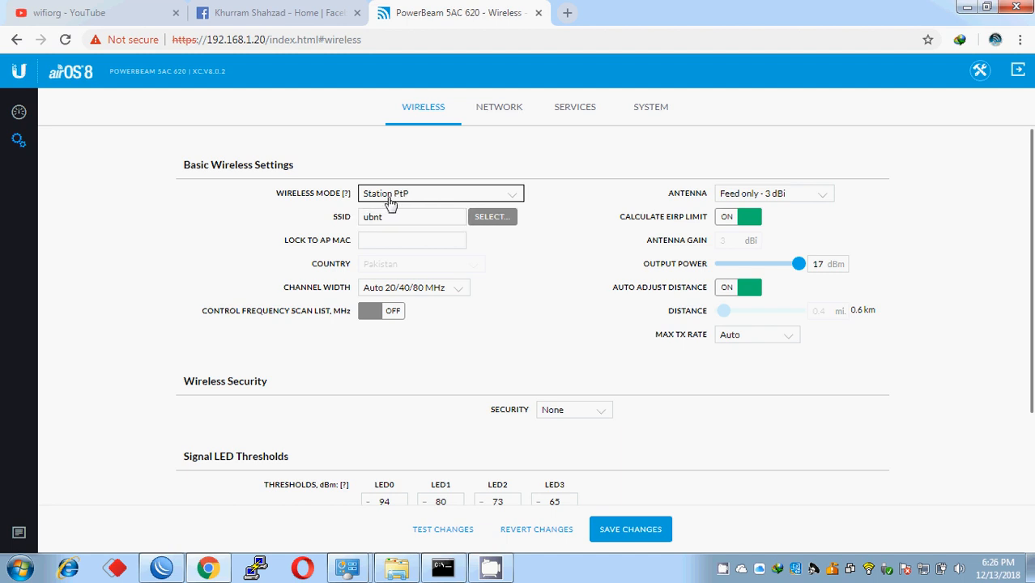
click(393, 198)
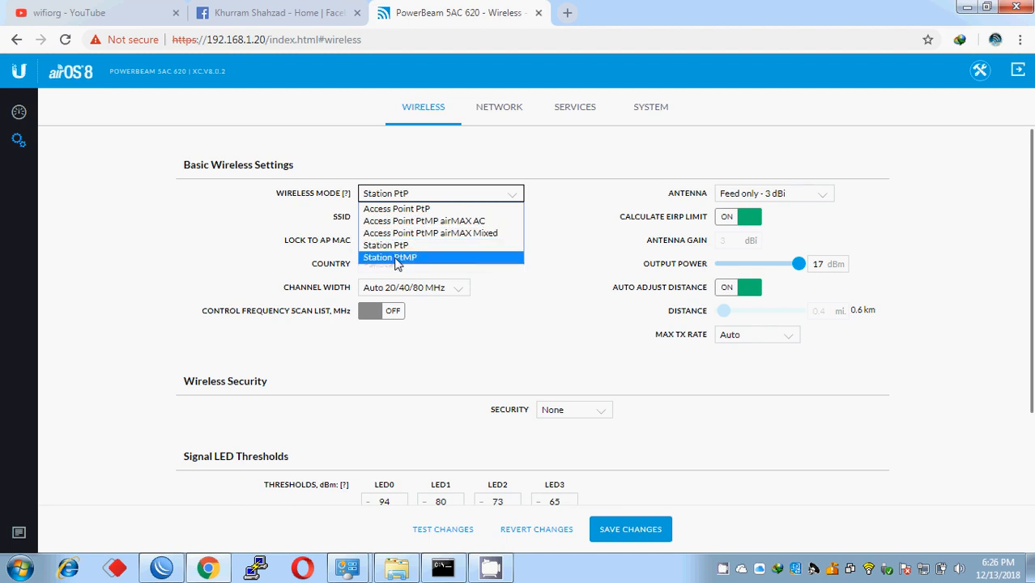
click(397, 258)
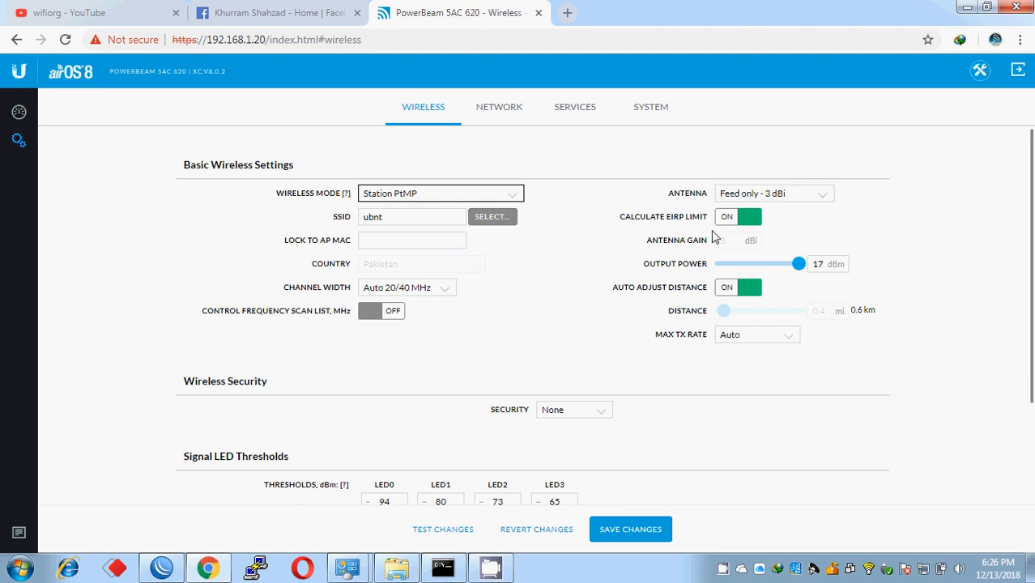
click(803, 199)
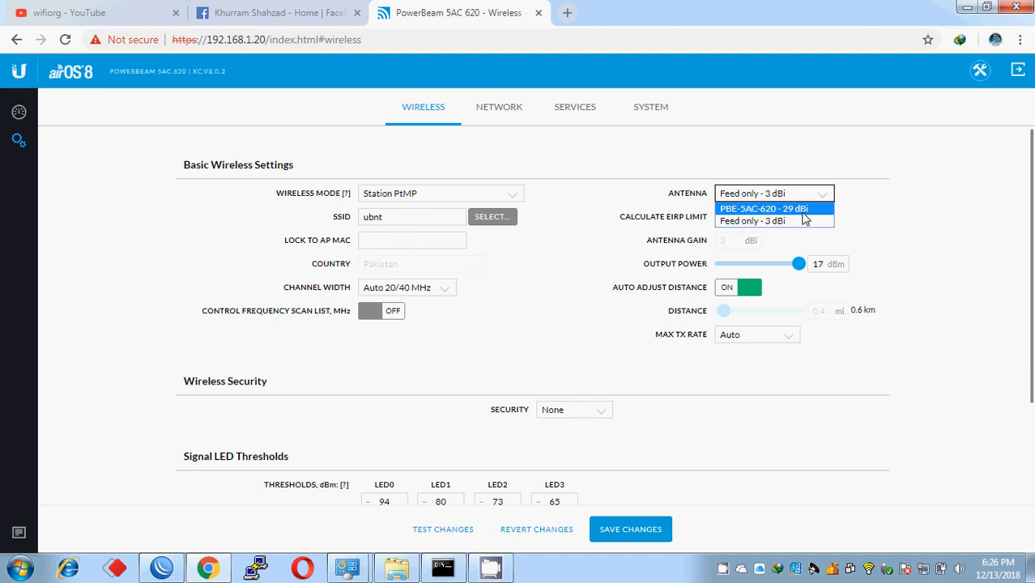
- Select the PBE-5AC-620 - 29 dBi antenna and run a site survey for access points
click(779, 210)
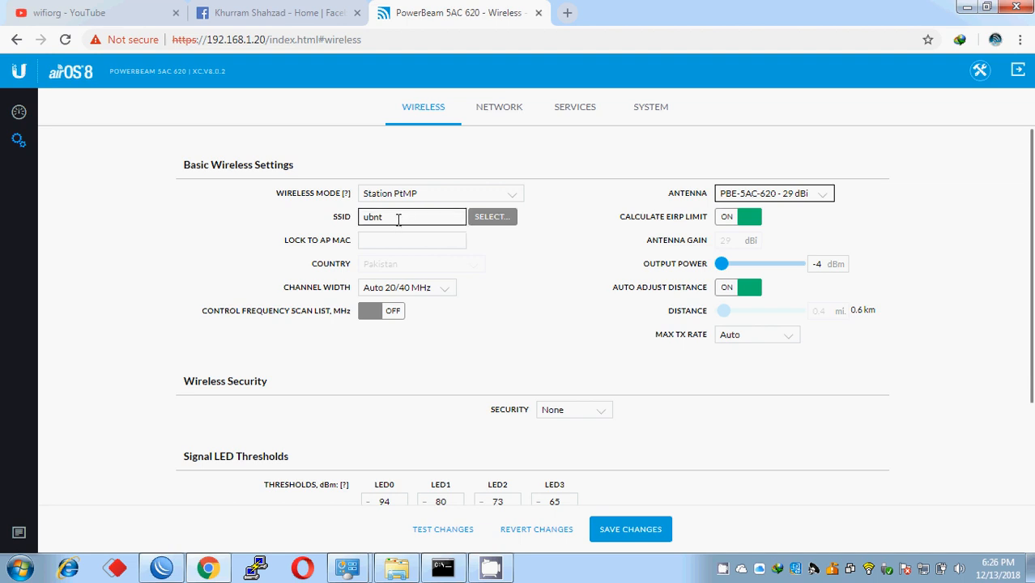
click(495, 221)
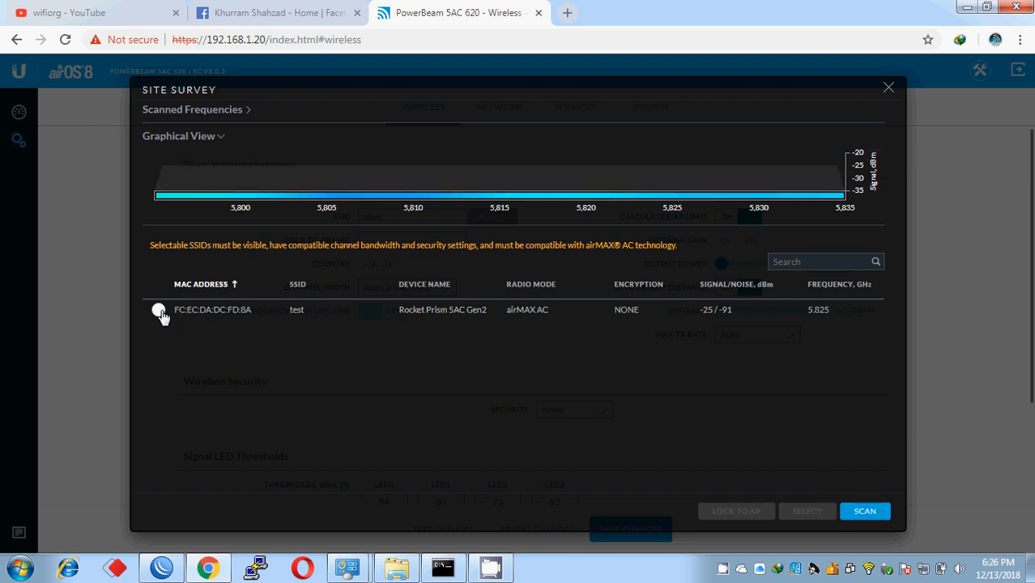
- Choose the 'test' access point in the survey and lock the station to its MAC
click(158, 311)
drag(288, 310, 311, 311)
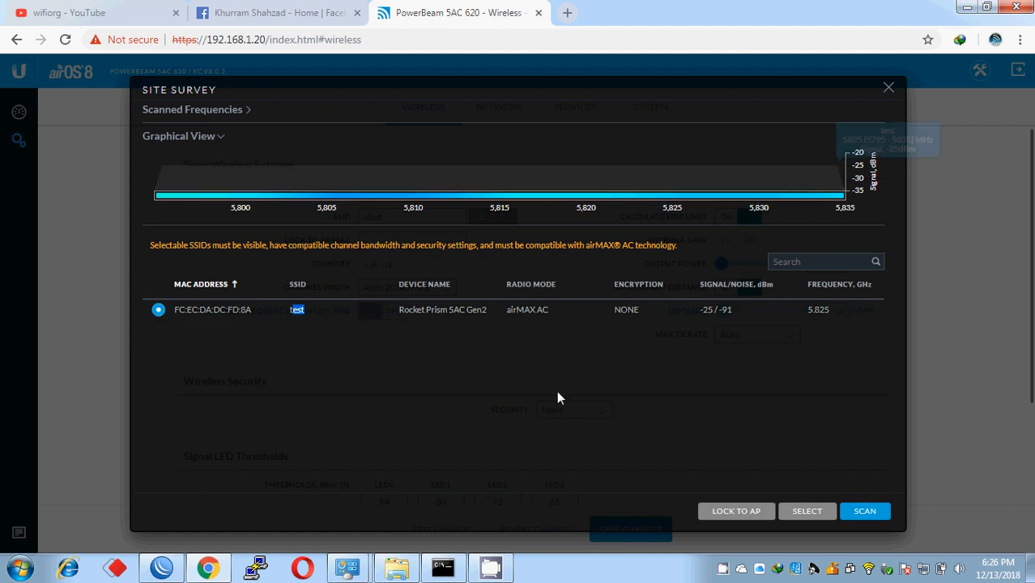
click(723, 509)
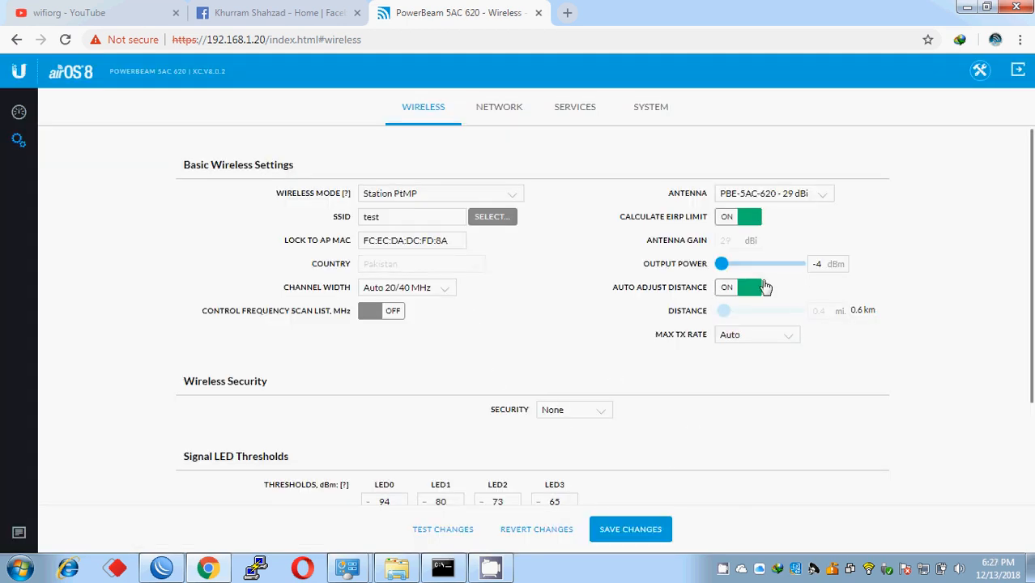
- Disable EIRP limit and auto distance, setting output power 24 dBm and distance 15.3 mi
click(729, 217)
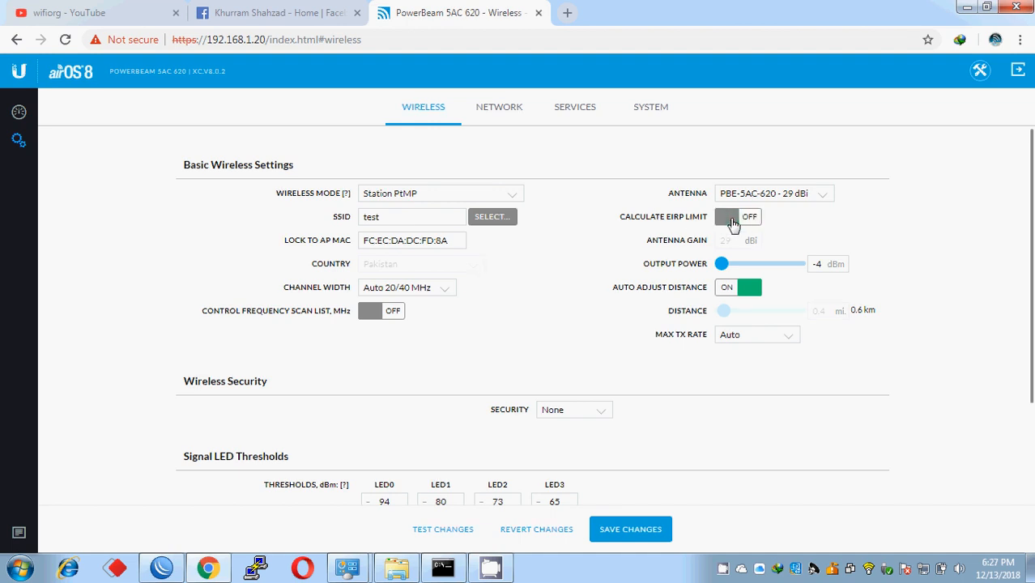
drag(724, 266, 804, 269)
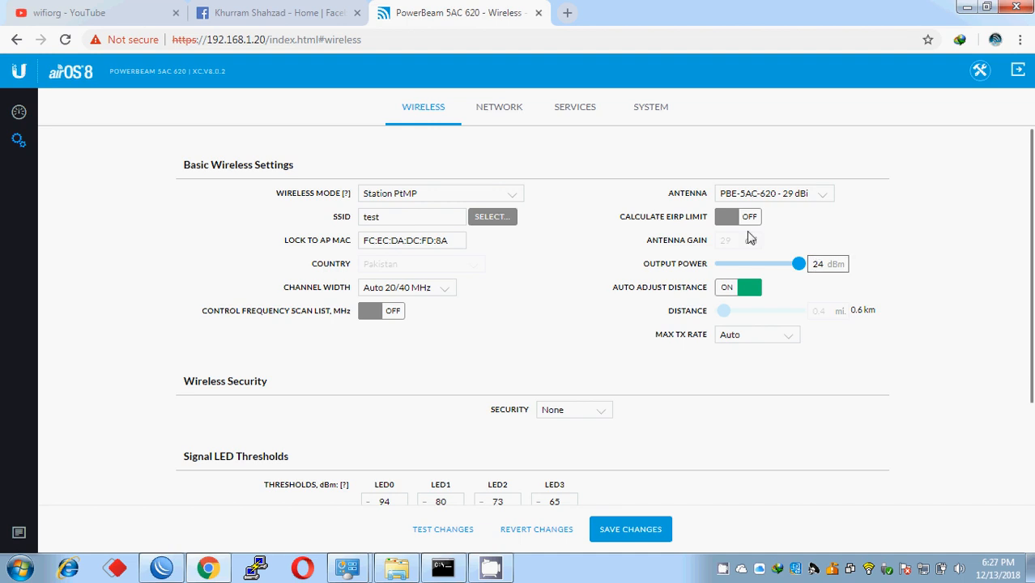
click(747, 293)
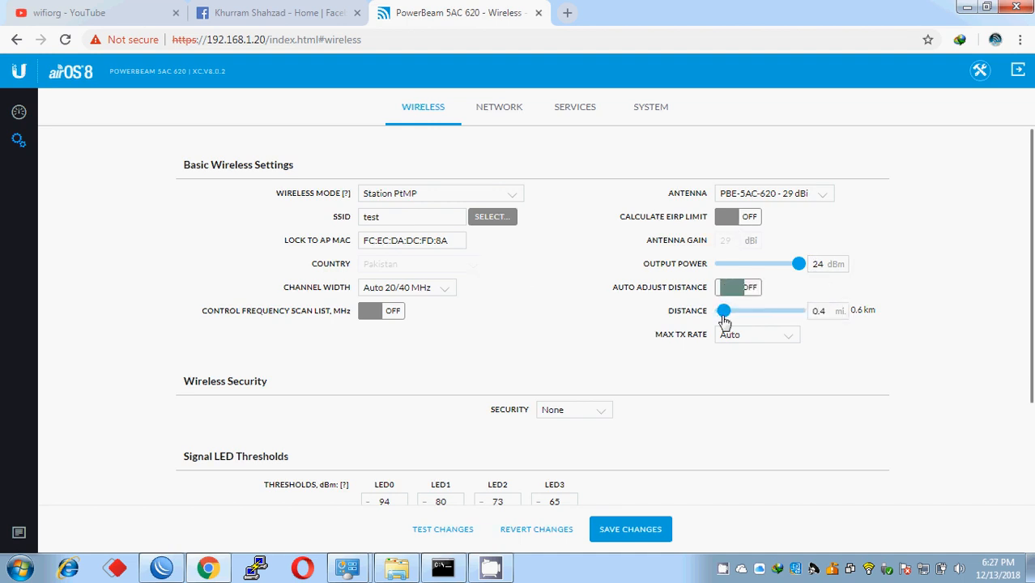
drag(719, 317, 824, 338)
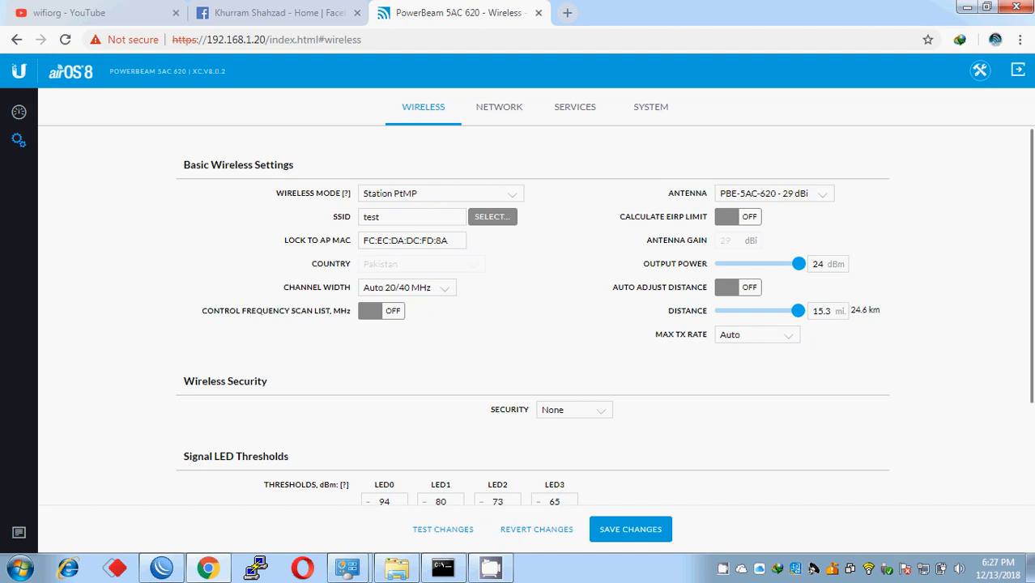
- Set airMAX station priority to High and save the wireless changes
scroll(518, 324, down, 3)
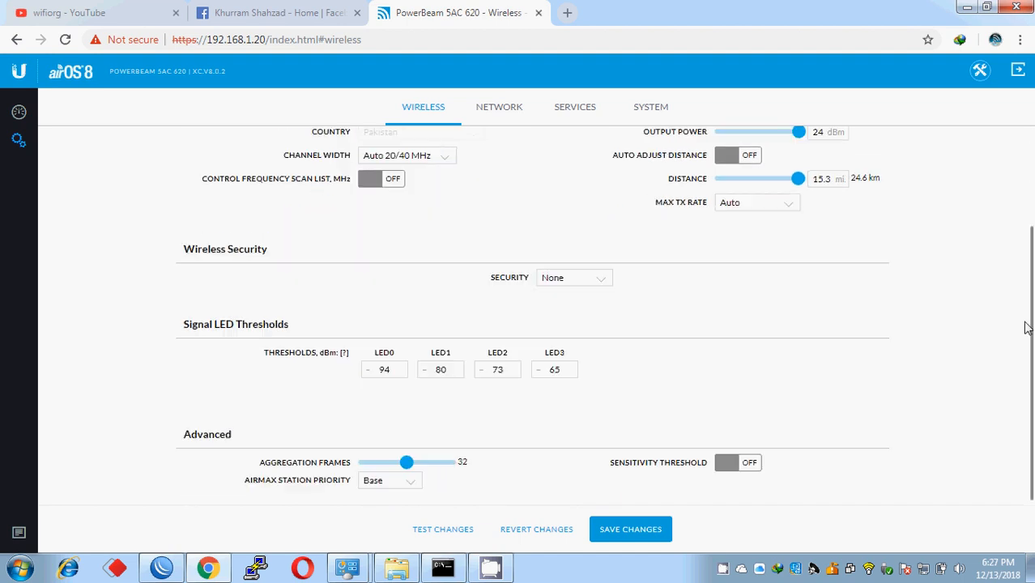
click(393, 484)
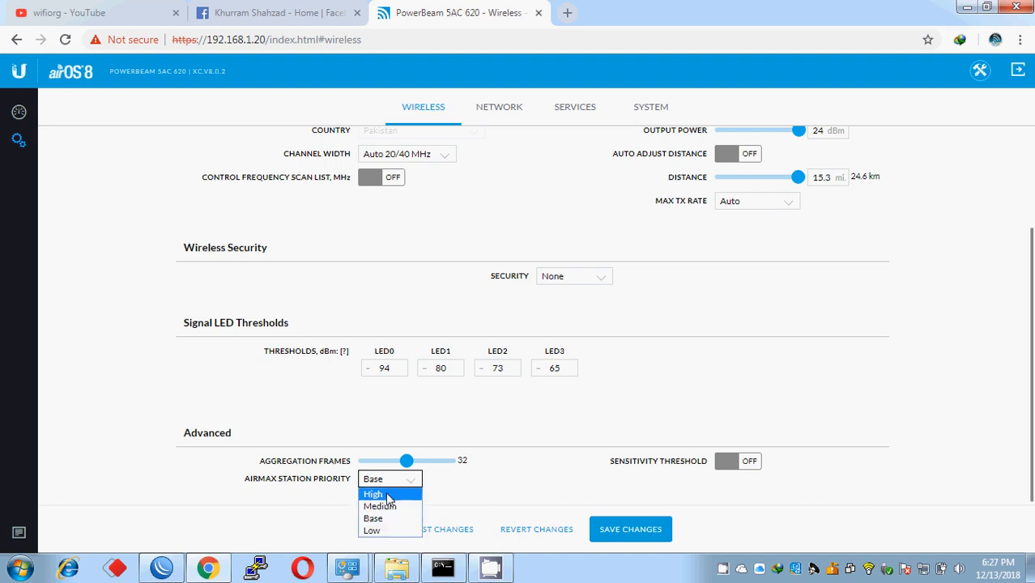
click(388, 496)
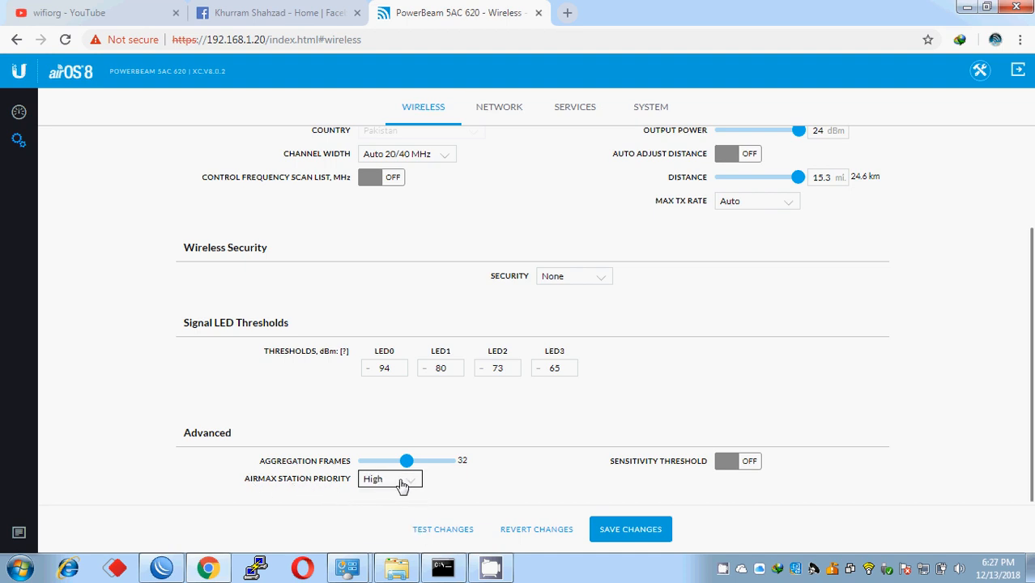
click(619, 532)
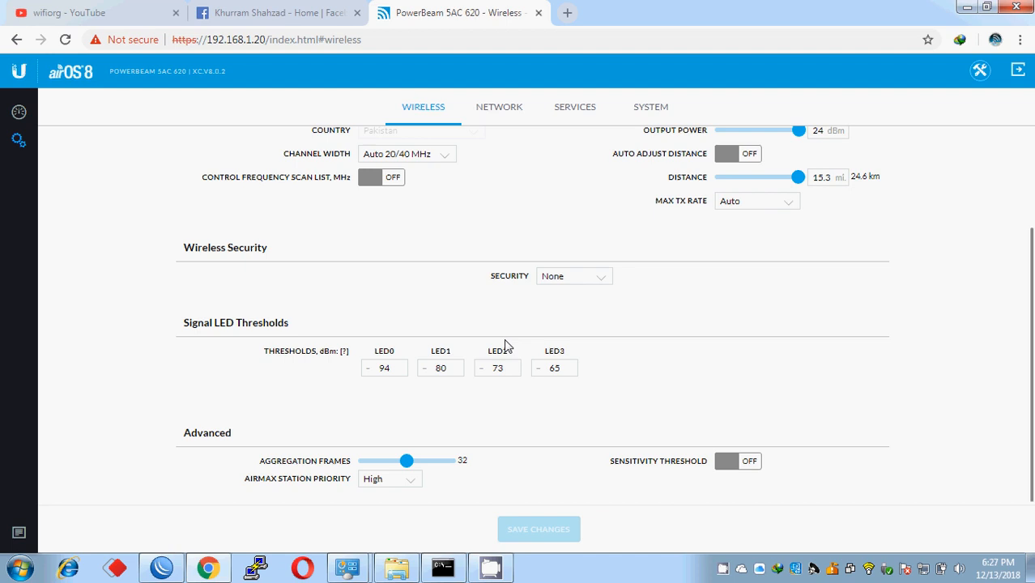
- Wait for the wireless changes to apply, then go to the Network settings page
click(443, 570)
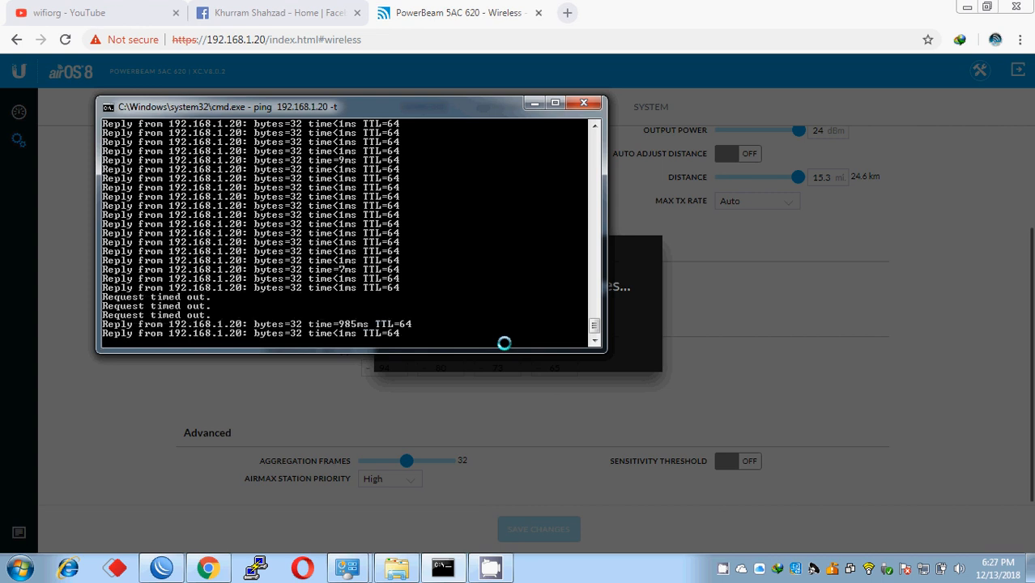
click(467, 383)
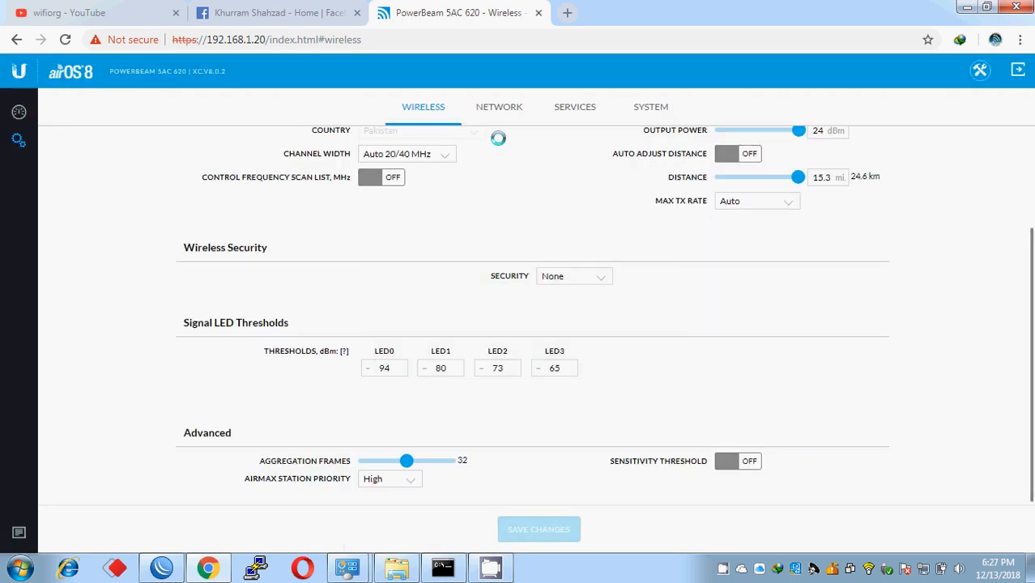
click(499, 117)
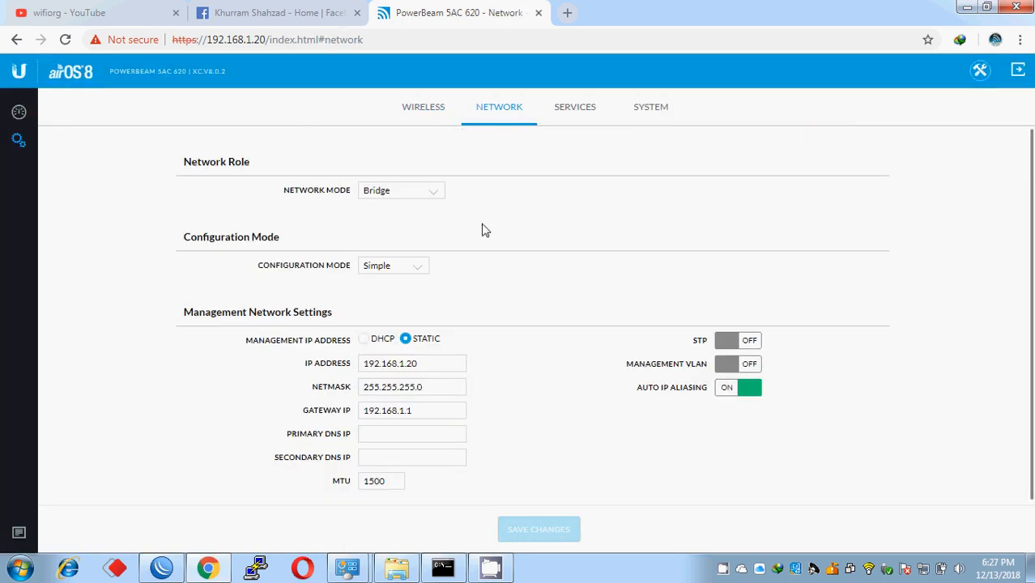
- Edit the management IP's last octet to read 192.168.1.210 and save the change
click(415, 363)
drag(414, 363, 422, 363)
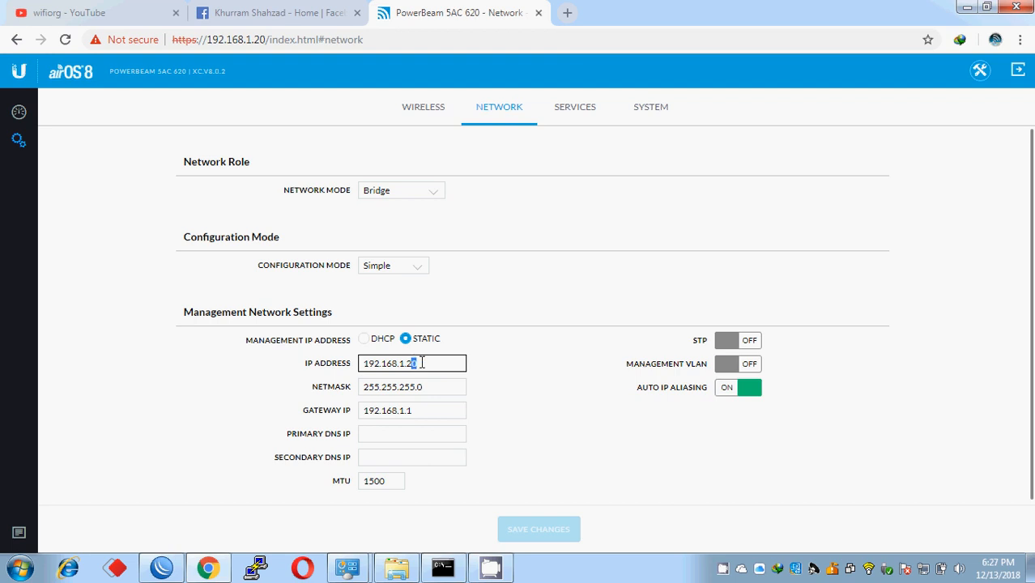
text(1)
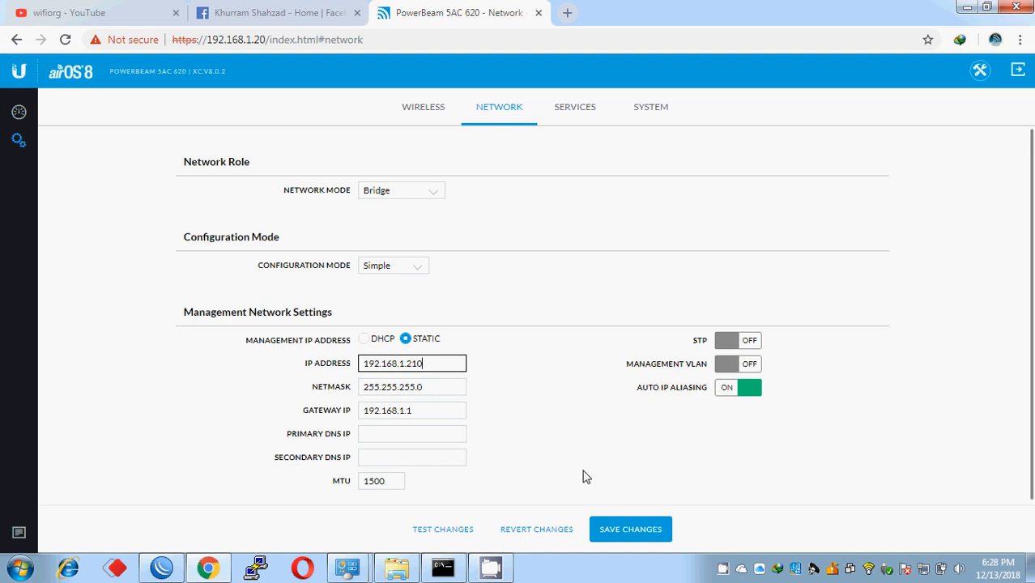
click(616, 531)
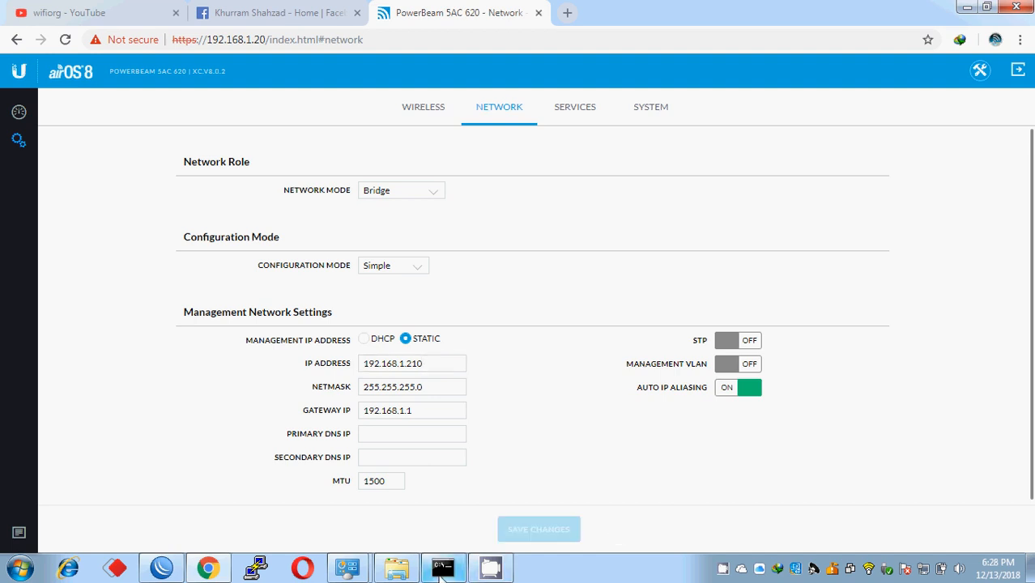
- Restart the continuous ping as ping 192.168.1.210 -t, confirm replies, then return to the browser
click(441, 571)
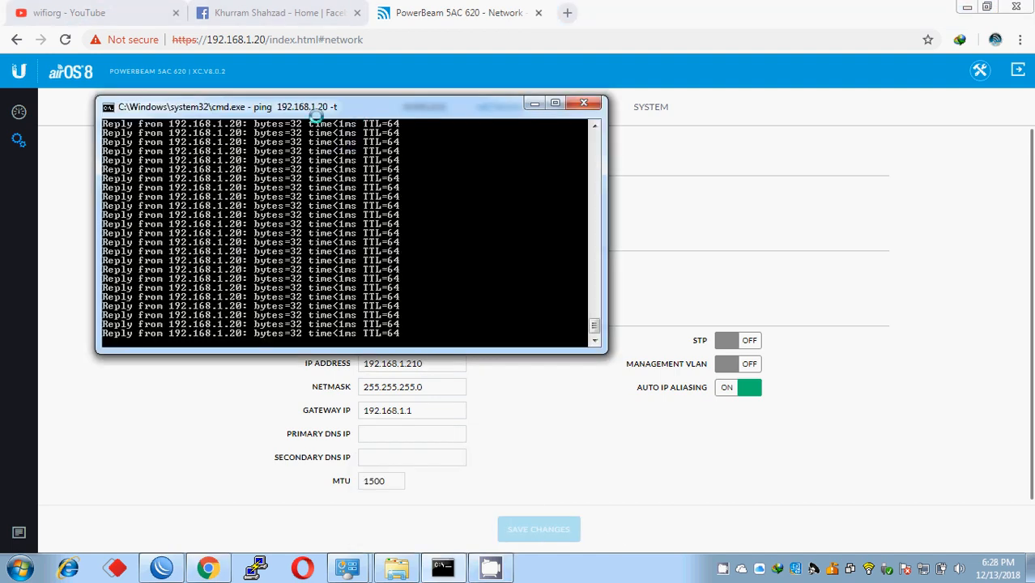
key(ctrl+c)
key(Up)
key(Left)
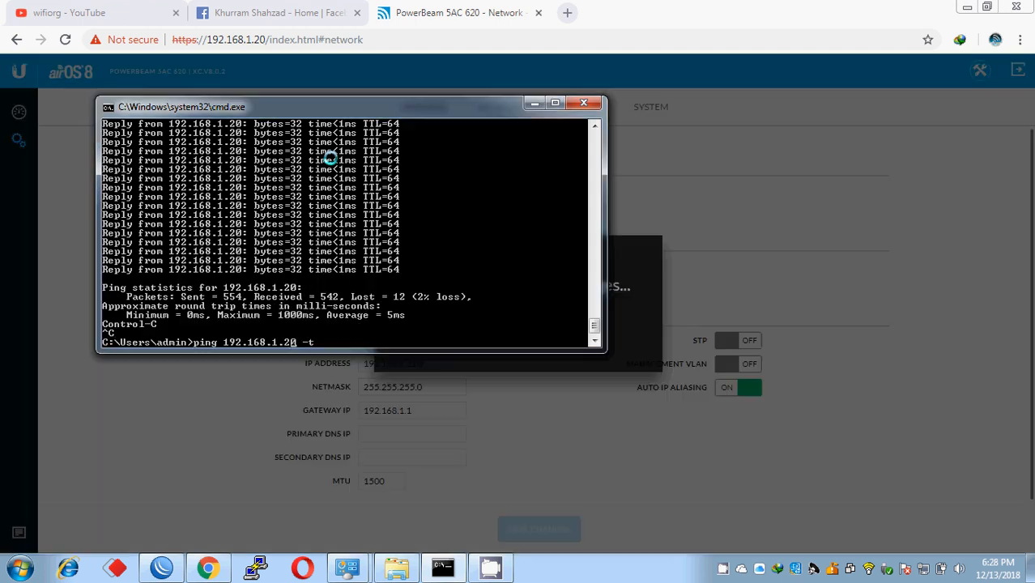
text(1)
key(Return)
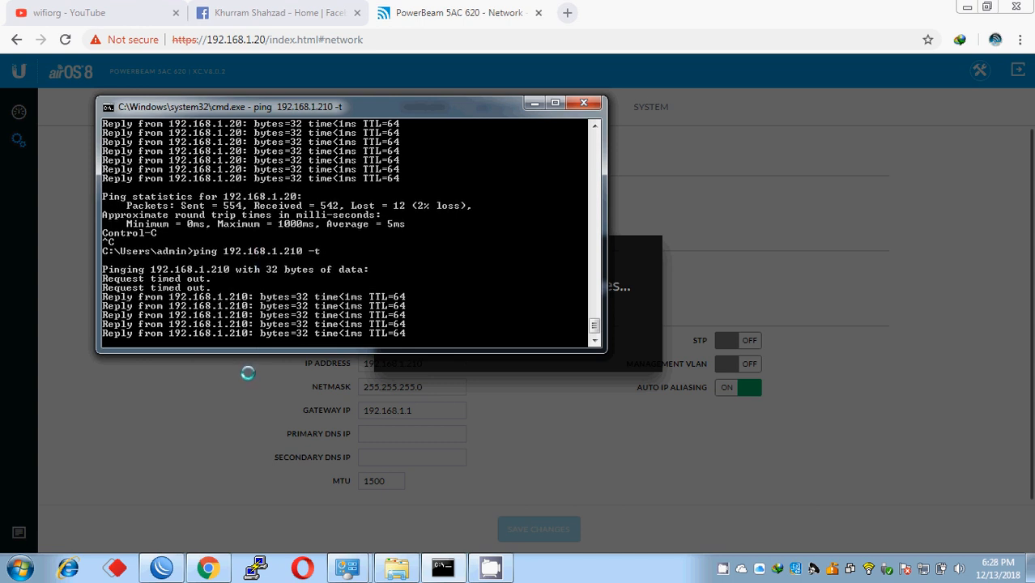
click(248, 373)
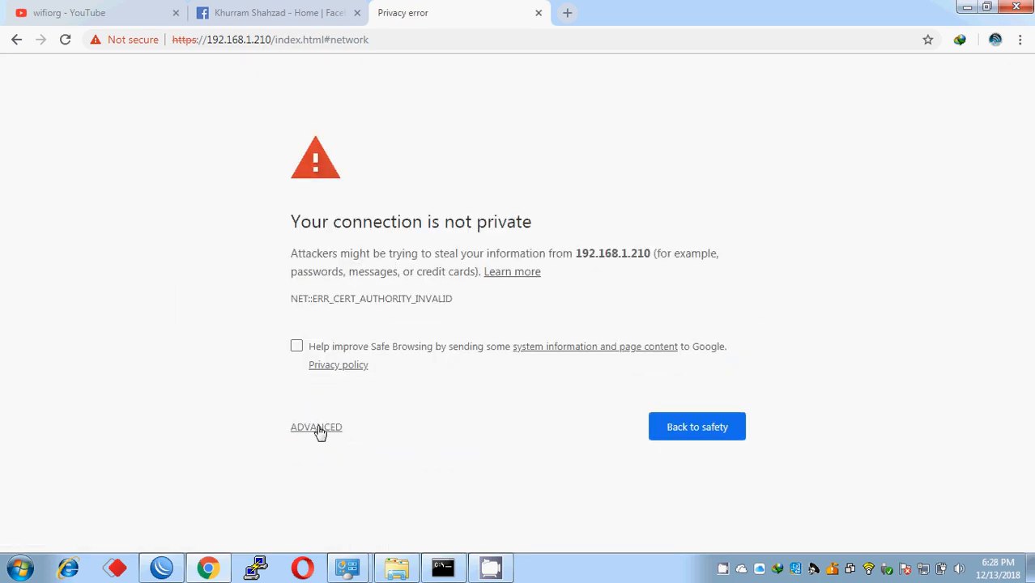
- Proceed past the certificate warning to 192.168.1.210 and log in with the username and password
click(319, 427)
click(361, 545)
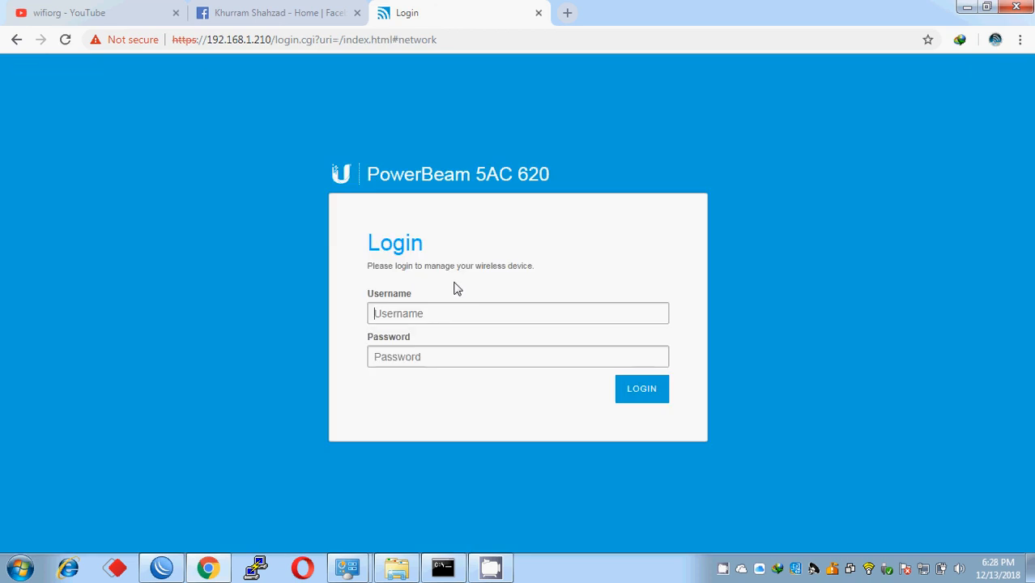
click(422, 311)
key(Tab)
key(Return)
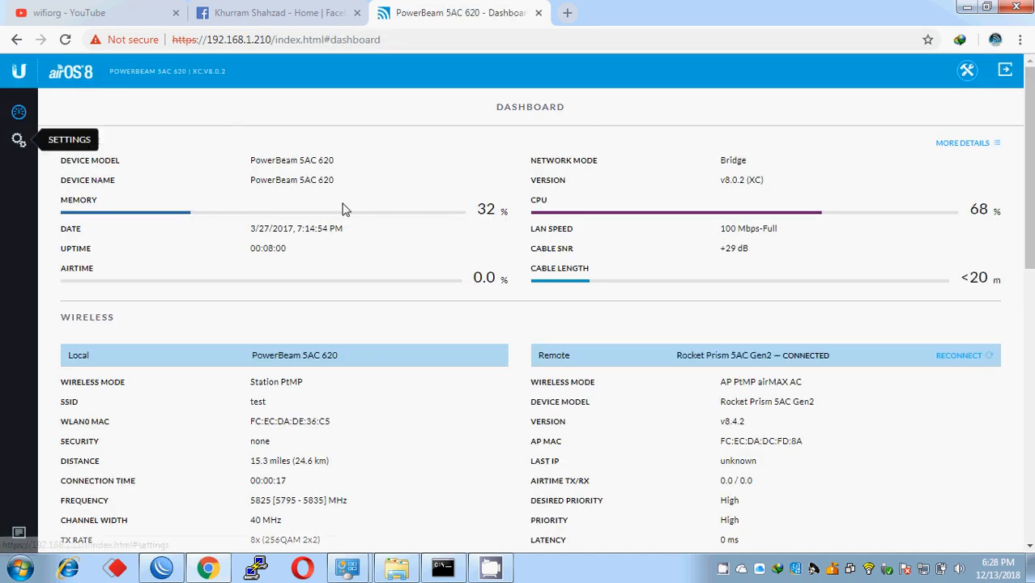
- Verify the dashboard lists Rocket Prism 5AC Gen2 as the remote device, reload it, and open a new tab
drag(1032, 174, 1032, 231)
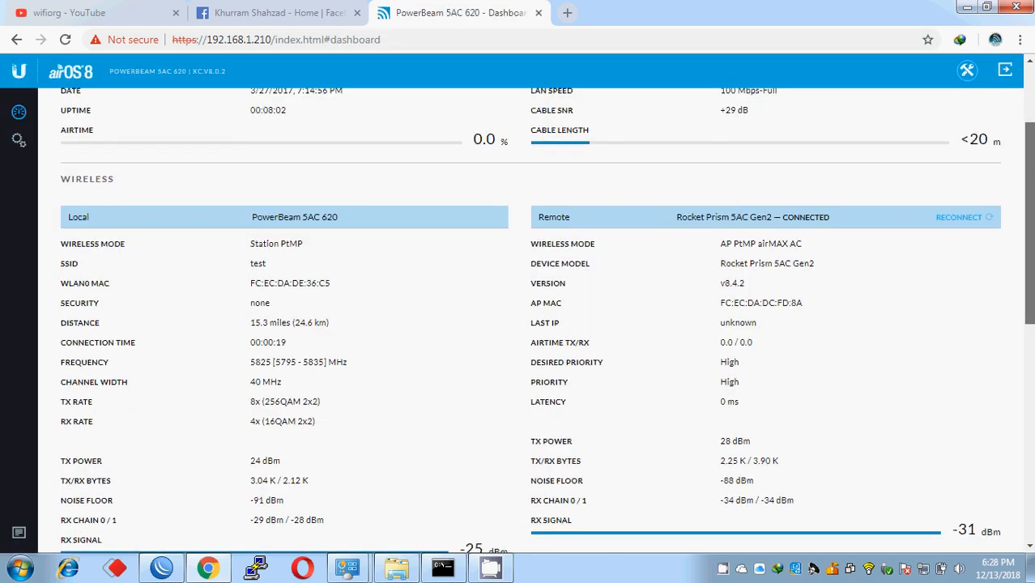
drag(747, 264, 814, 264)
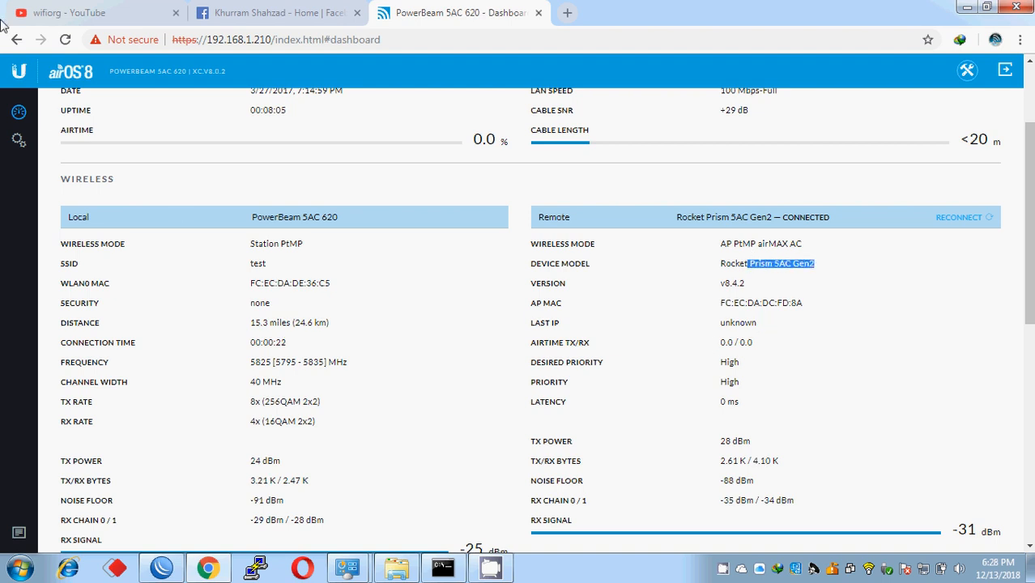
click(65, 39)
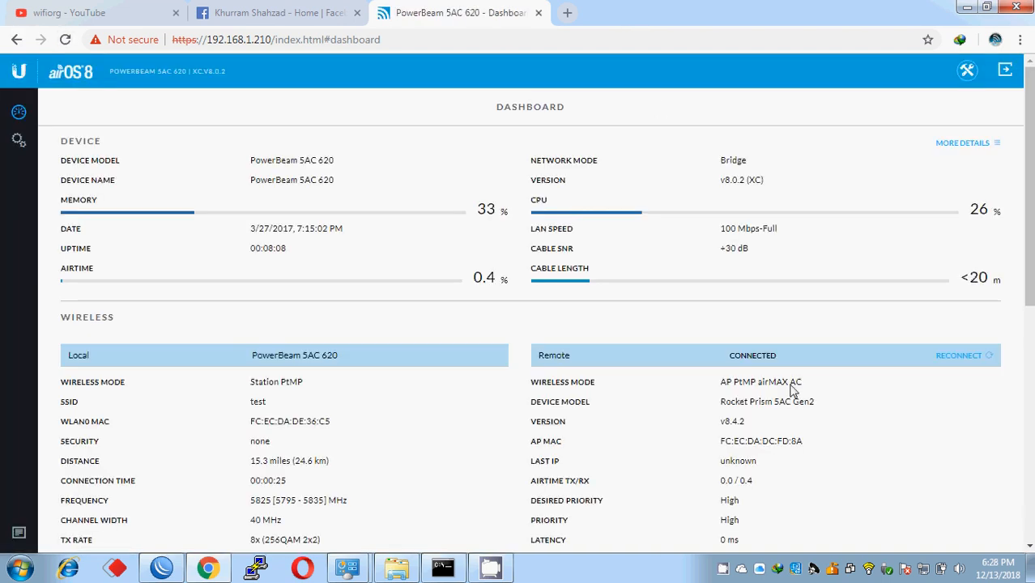
click(567, 13)
- Browse to the Rocket Prism's web interface at 192.168.1.201
text(192.168.1.20)
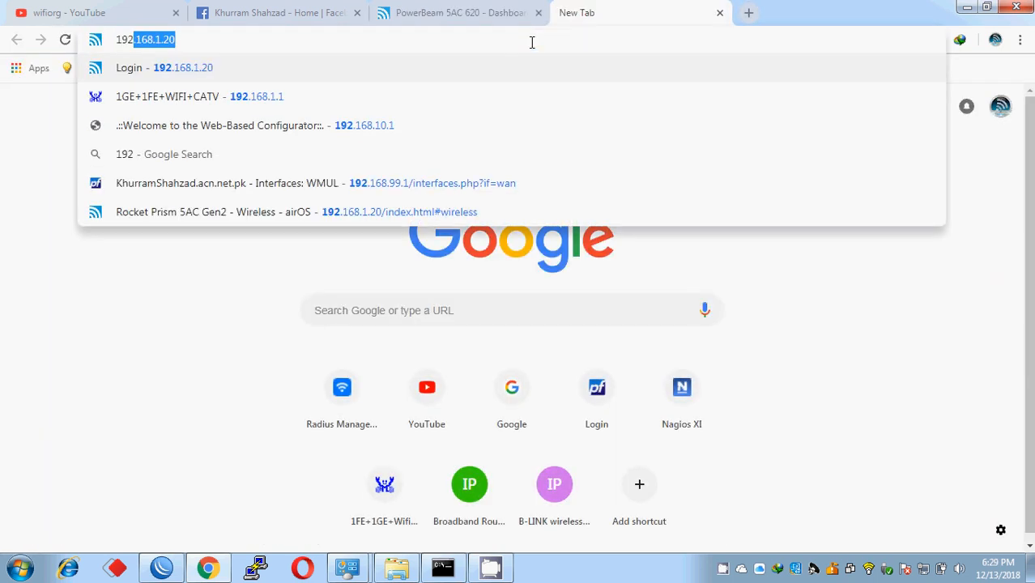
key(Right)
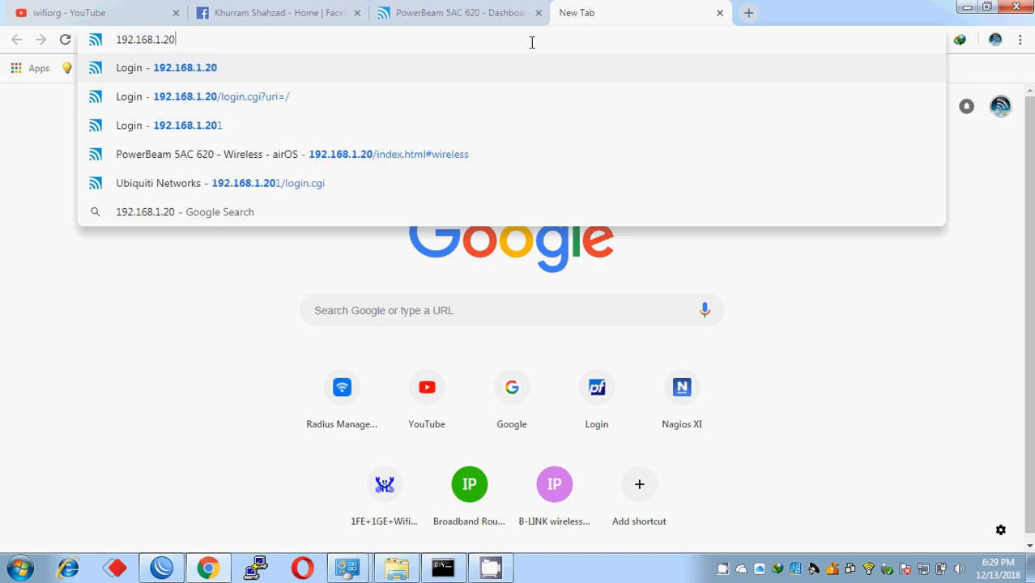
text(1)
key(Return)
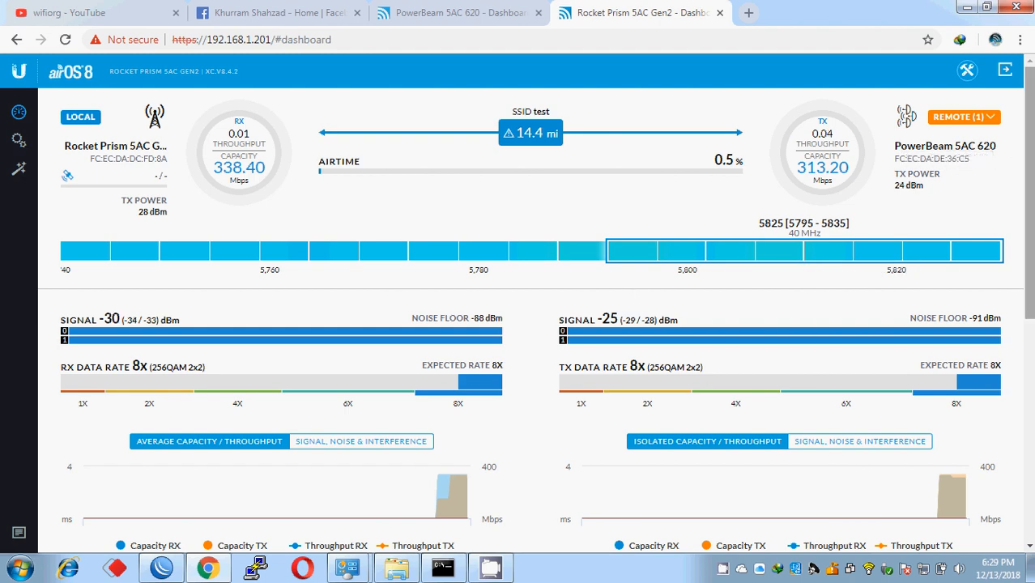
- Review the Rocket Prism dashboard's link to the PowerBeam 5AC 620, then switch to the YouTube tab
drag(1028, 290, 1006, 301)
scroll(1001, 288, up, 2)
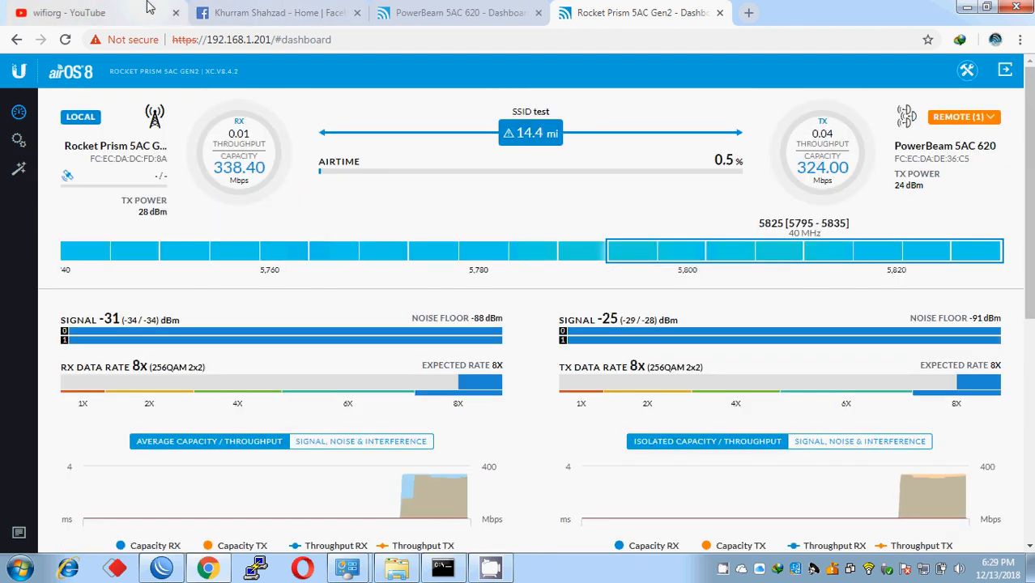
click(53, 13)
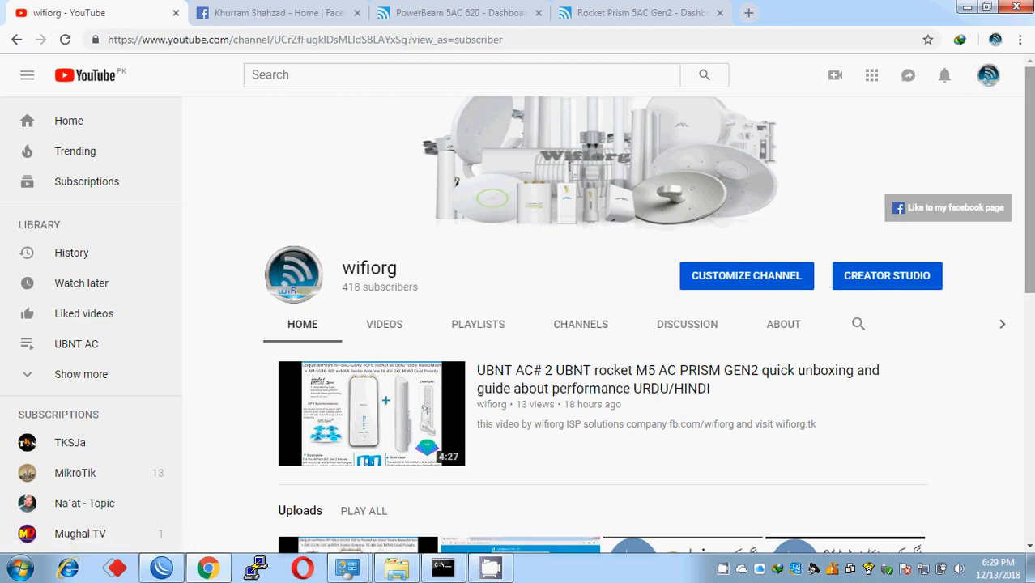
- Switch to the Facebook page tab with its Ubiquiti and MikroTik cover
scroll(455, 176, down, 1)
scroll(455, 175, up, 1)
click(300, 11)
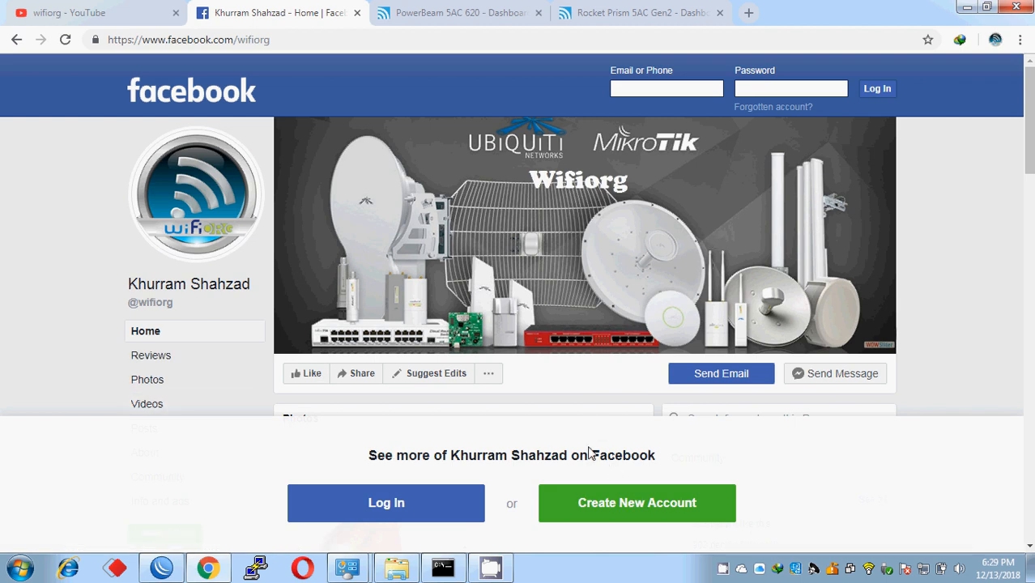
mouse_move(490, 578)
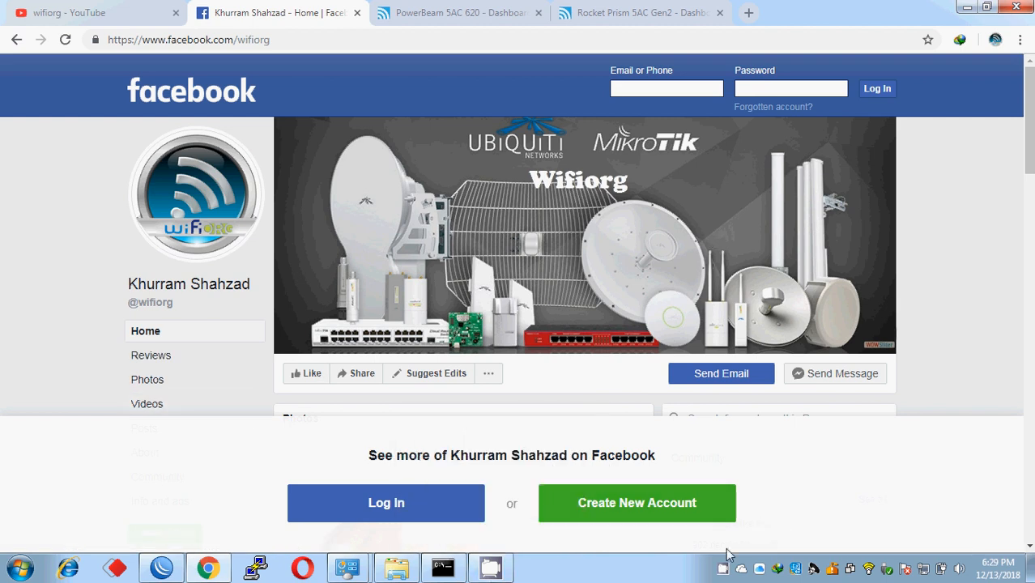